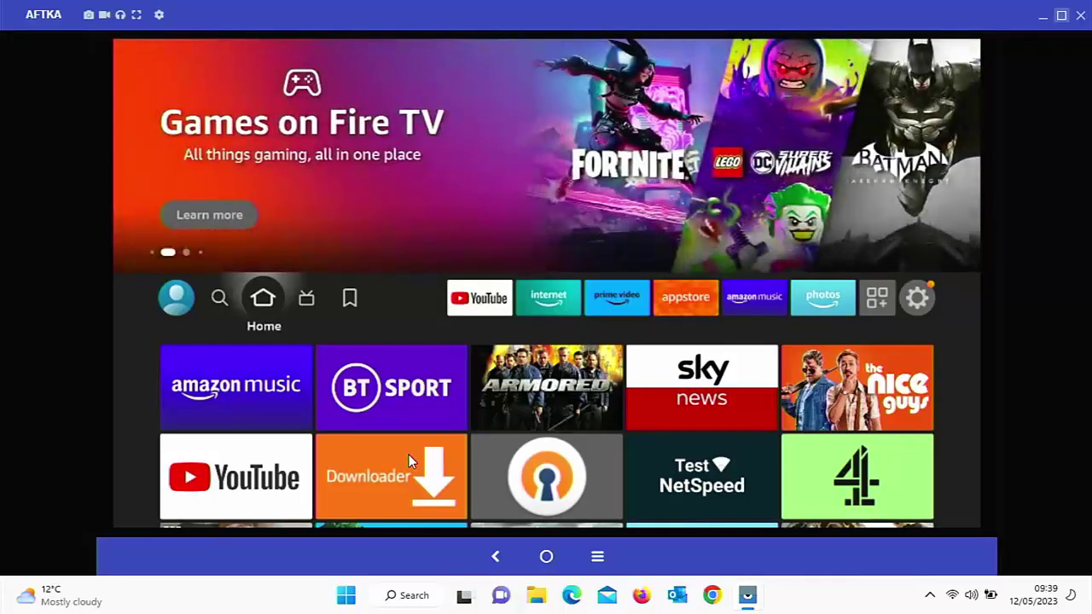
Launch Downloader on the Fire TV and load the page for code 21203.
key(Down)
key(Down)
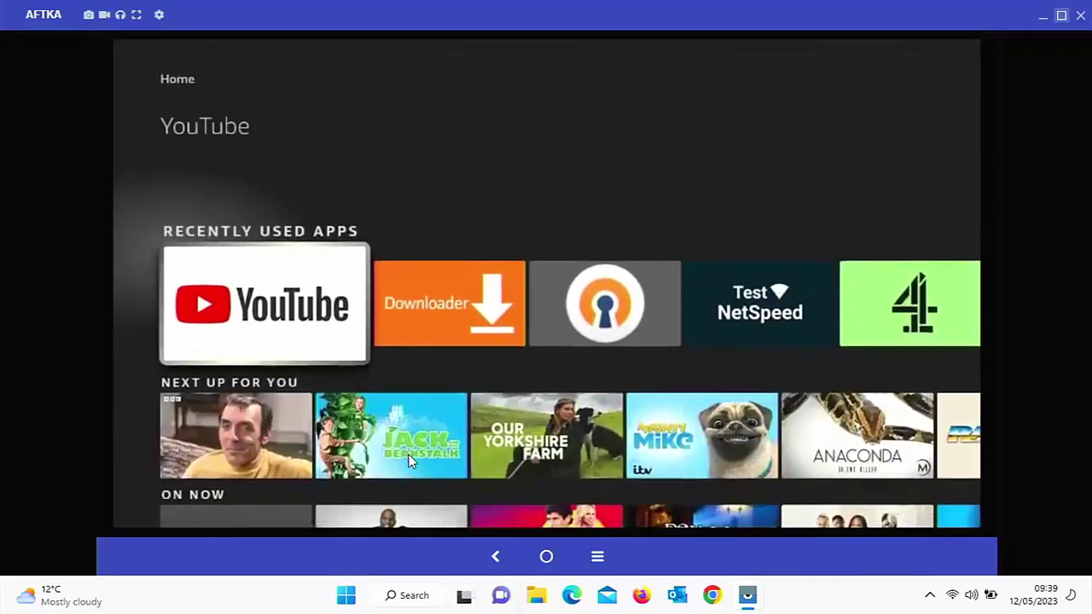
key(Right)
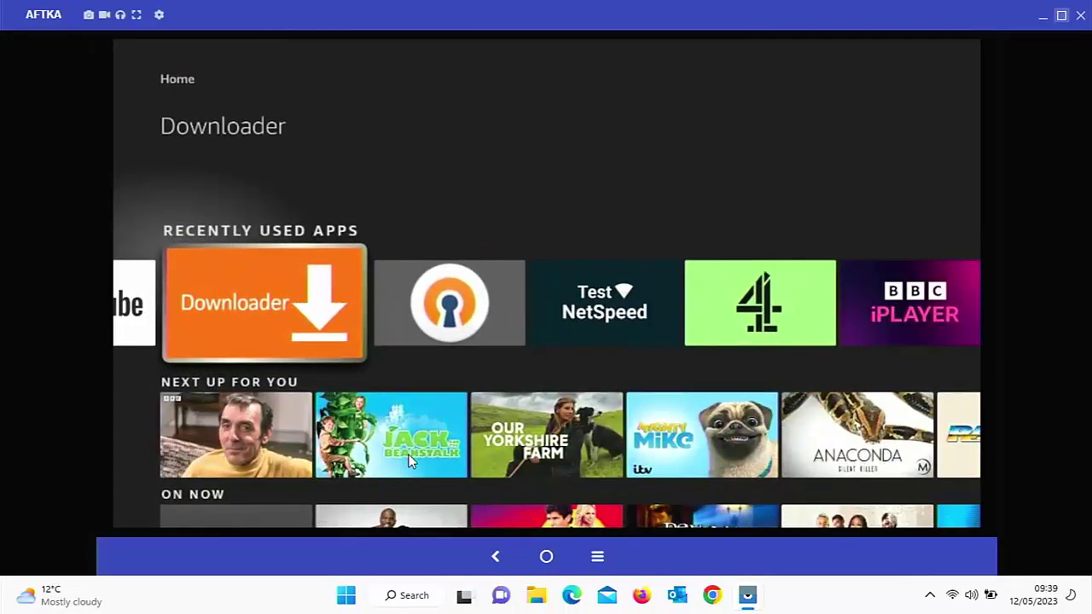
key(Return)
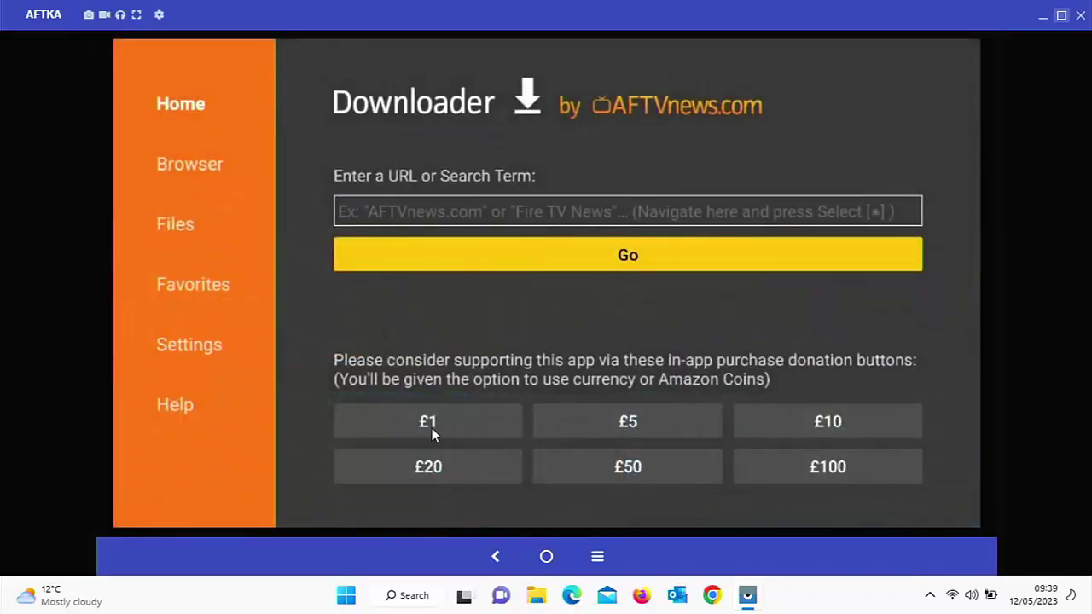
key(Up)
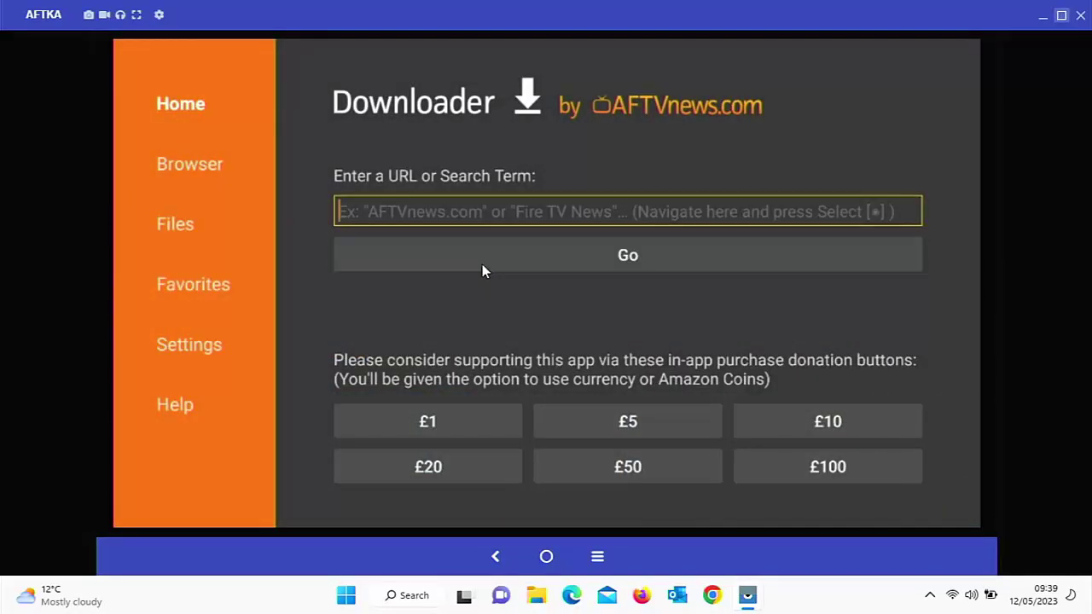
text(212)
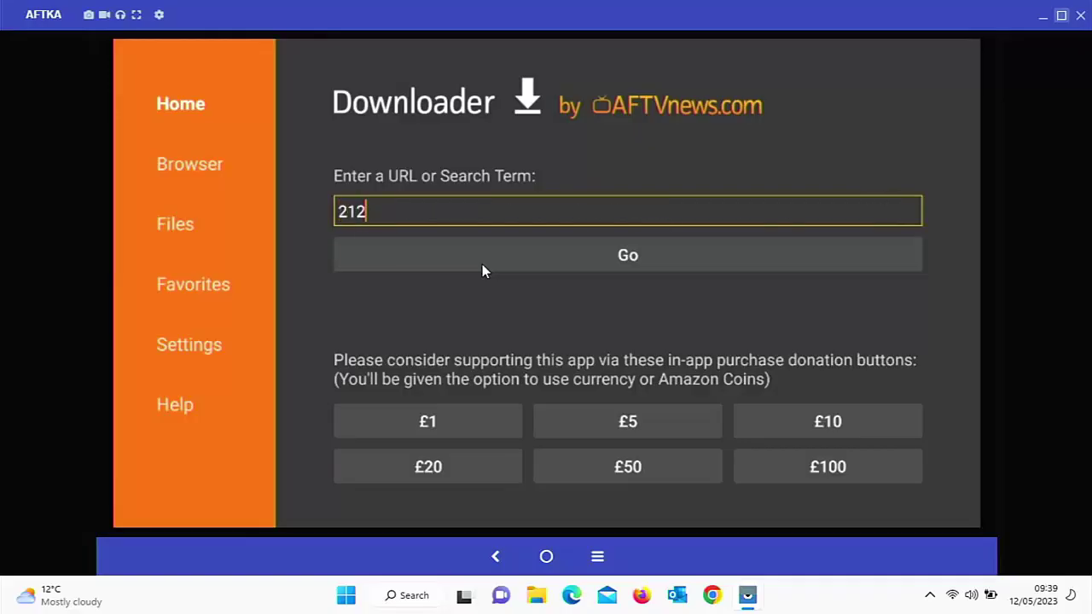
text(0)
text(3)
click(483, 265)
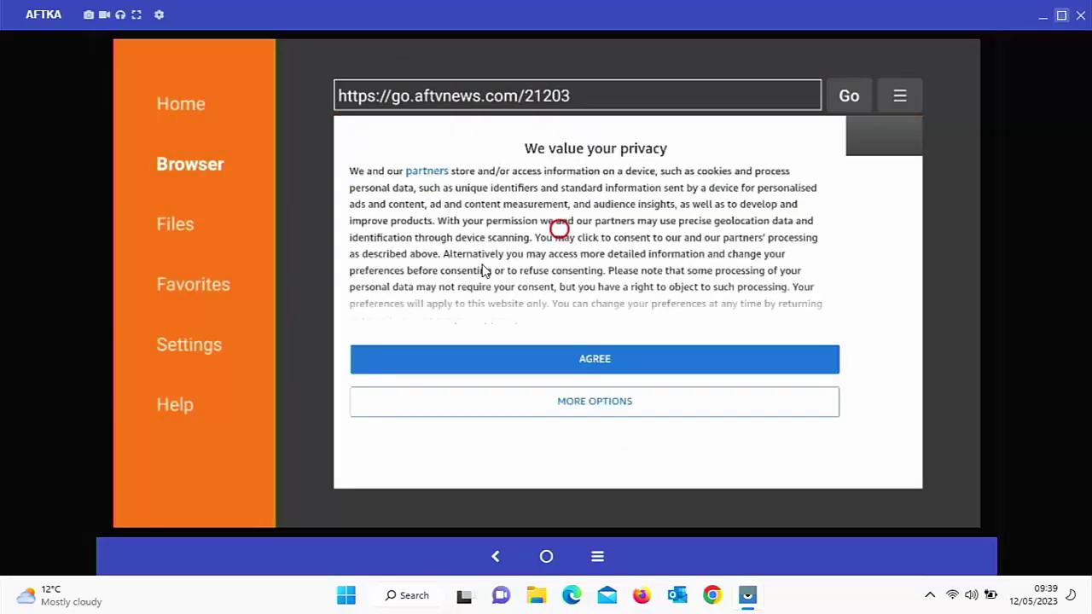
Agree to the site's privacy notice to reach the cwtek Downloads page.
click(592, 363)
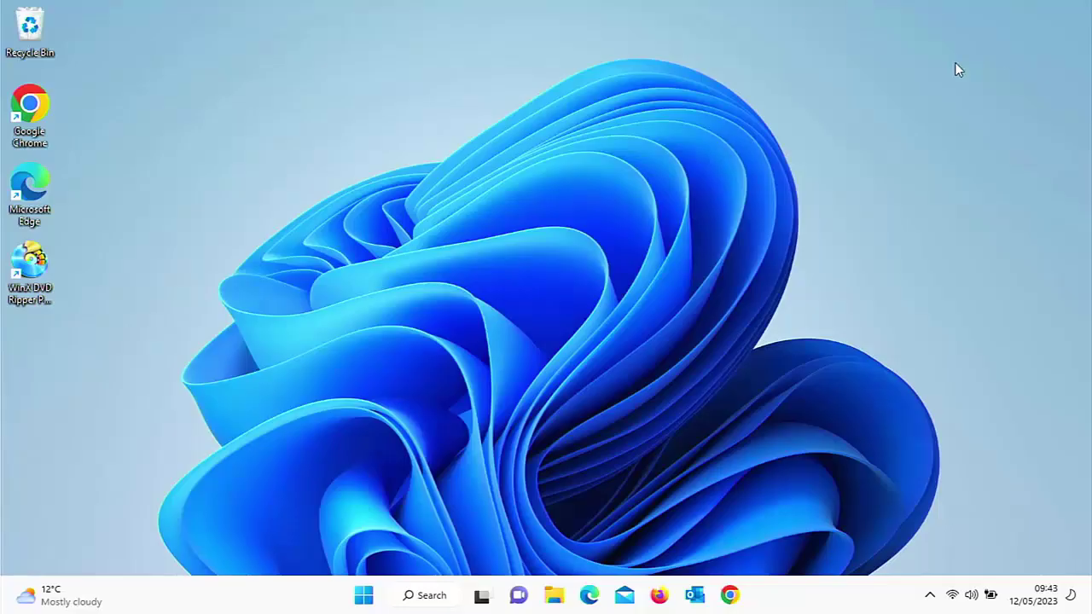
Start Microsoft Edge from the desktop and go to vysor.io.
double_click(14, 199)
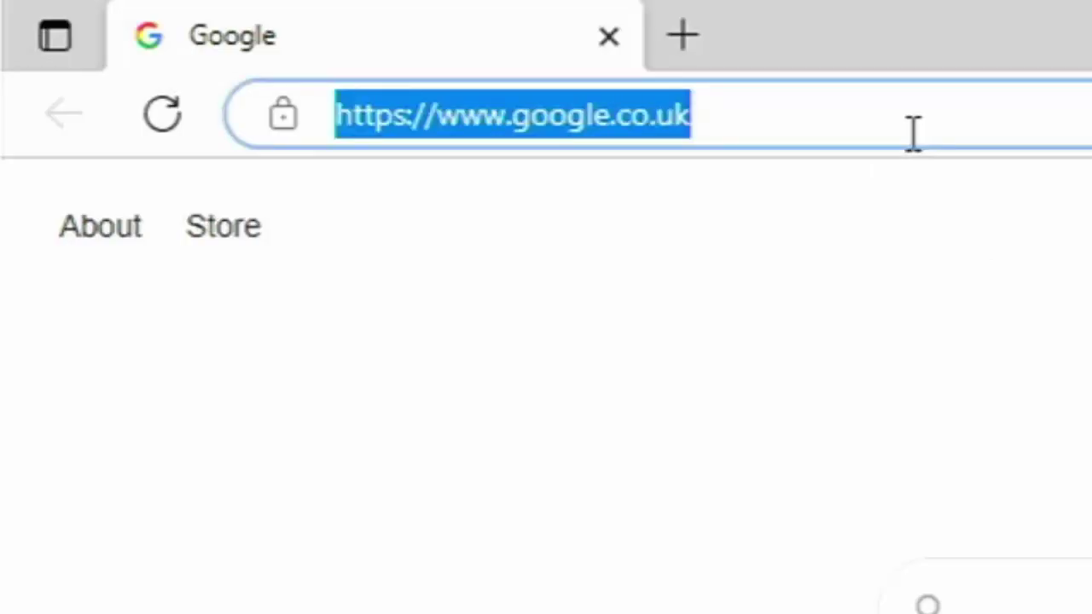
text(vysor.io)
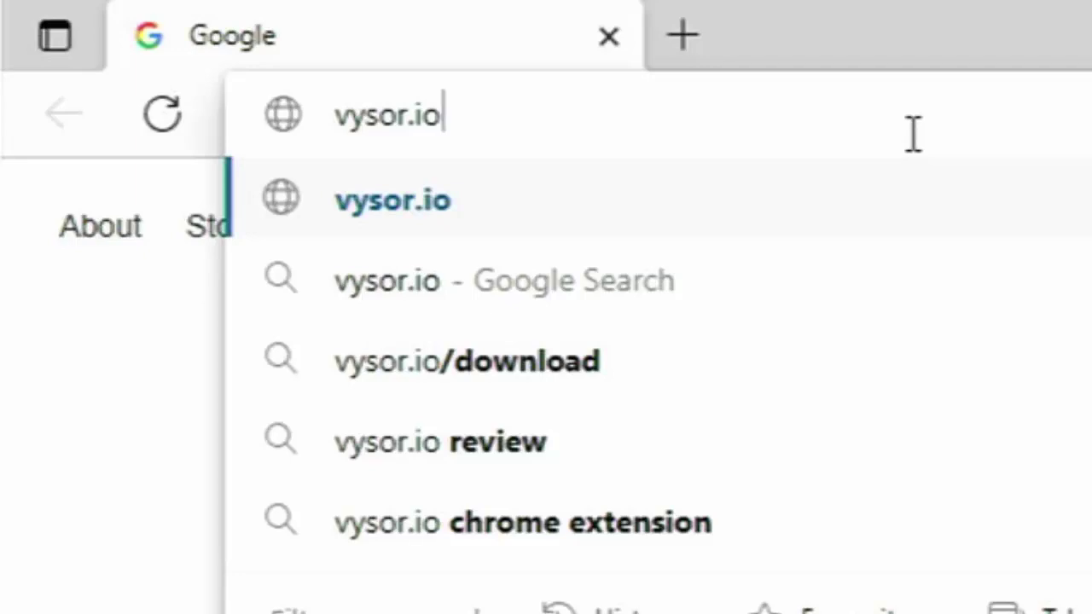
key(Return)
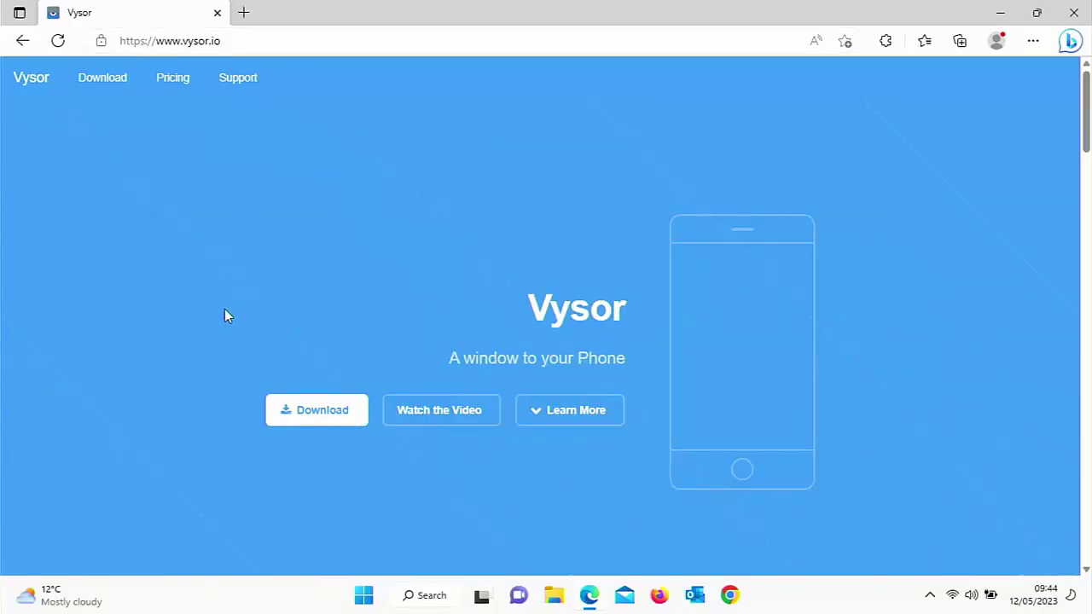
Download the Windows Vysor installer from the Vysor downloads page.
click(302, 414)
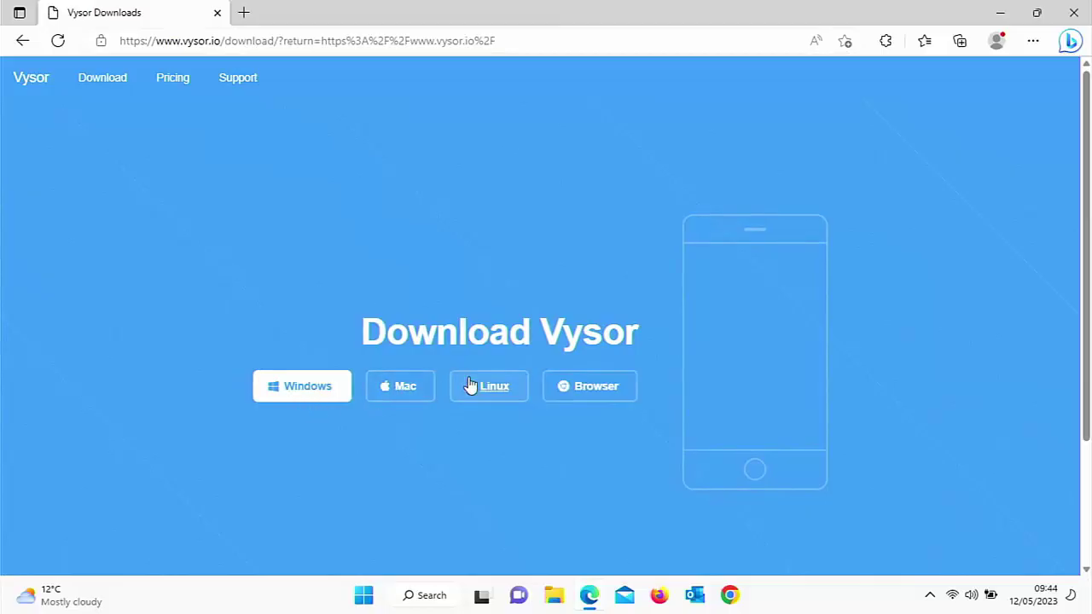
click(312, 390)
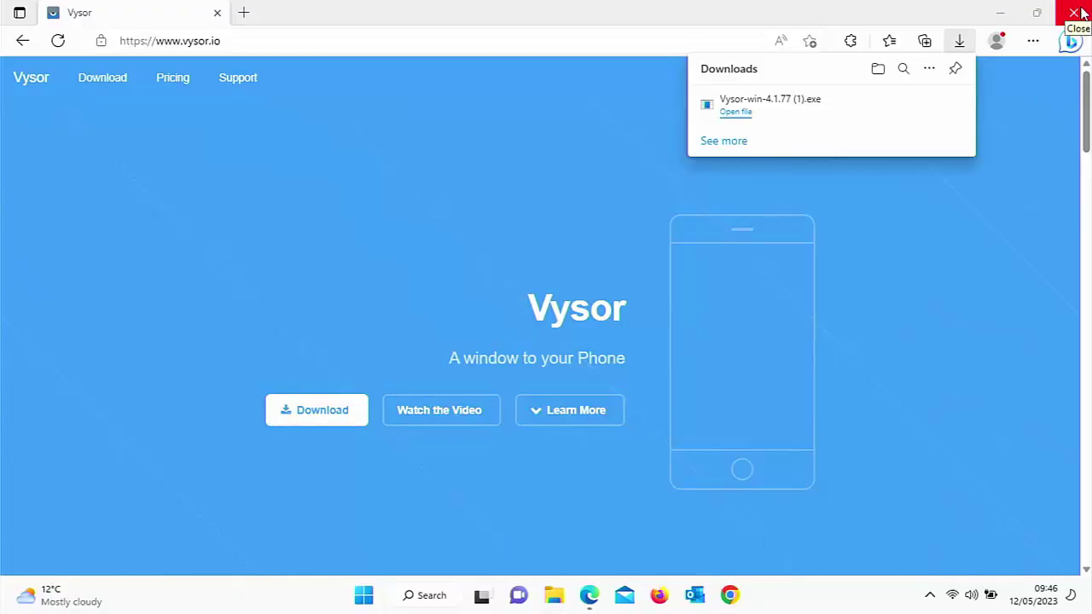
Close the browser and run Vysor-win-4.1.77 from the Downloads folder in File Explorer.
click(1074, 12)
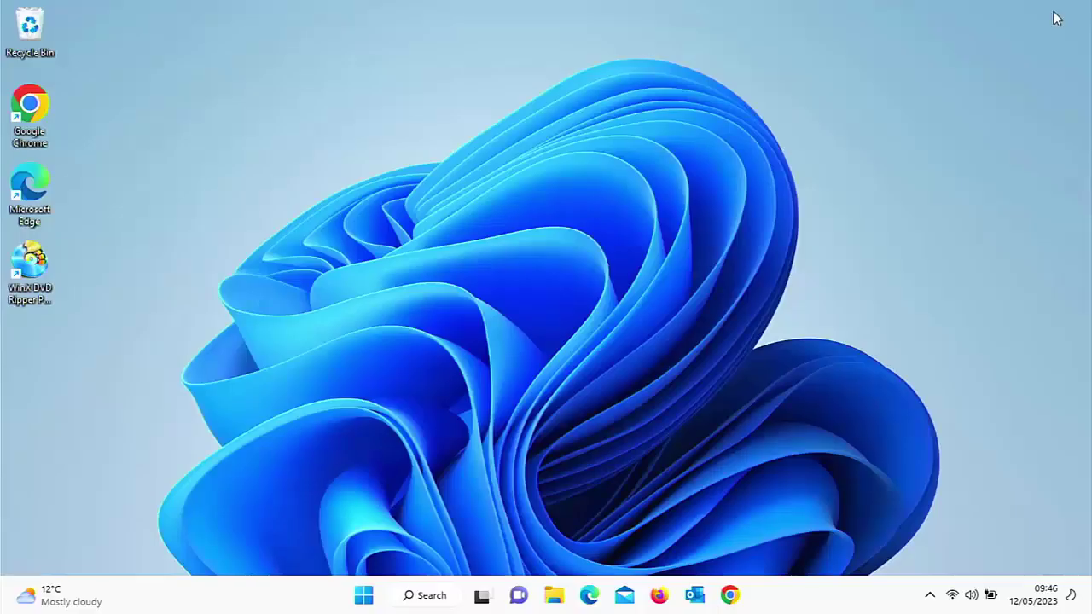
click(557, 598)
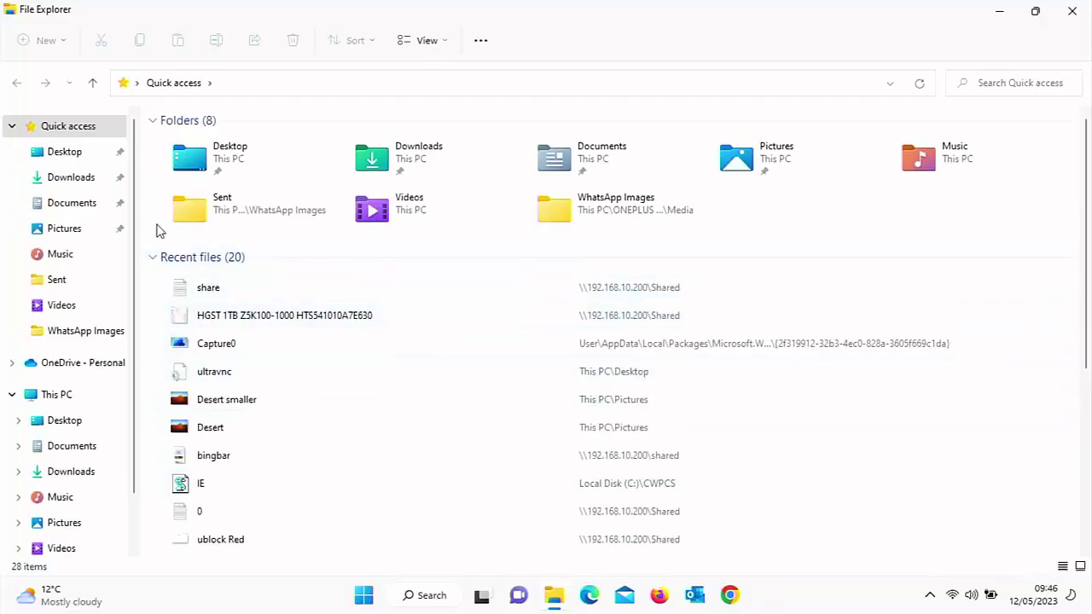
click(92, 181)
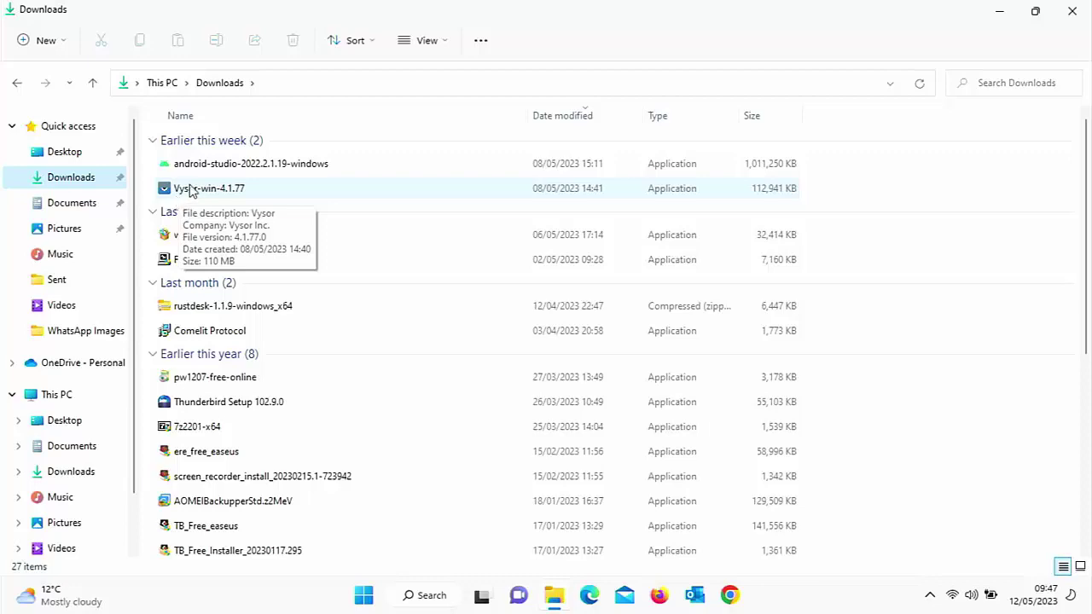
double_click(193, 188)
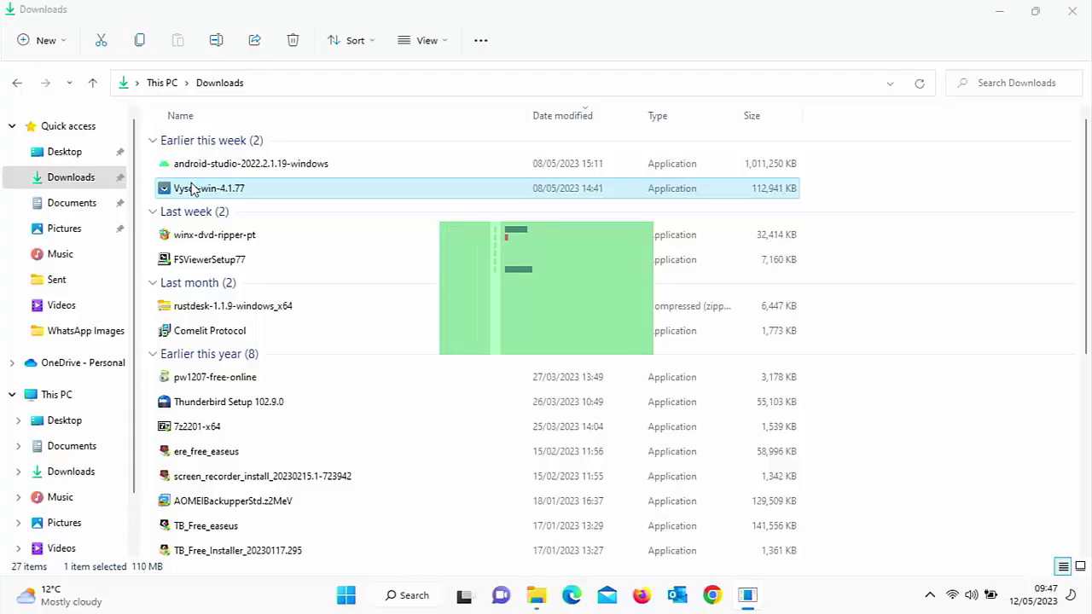
Run the Vysor-win-4.1.77 installer again so Vysor installs and opens.
double_click(193, 189)
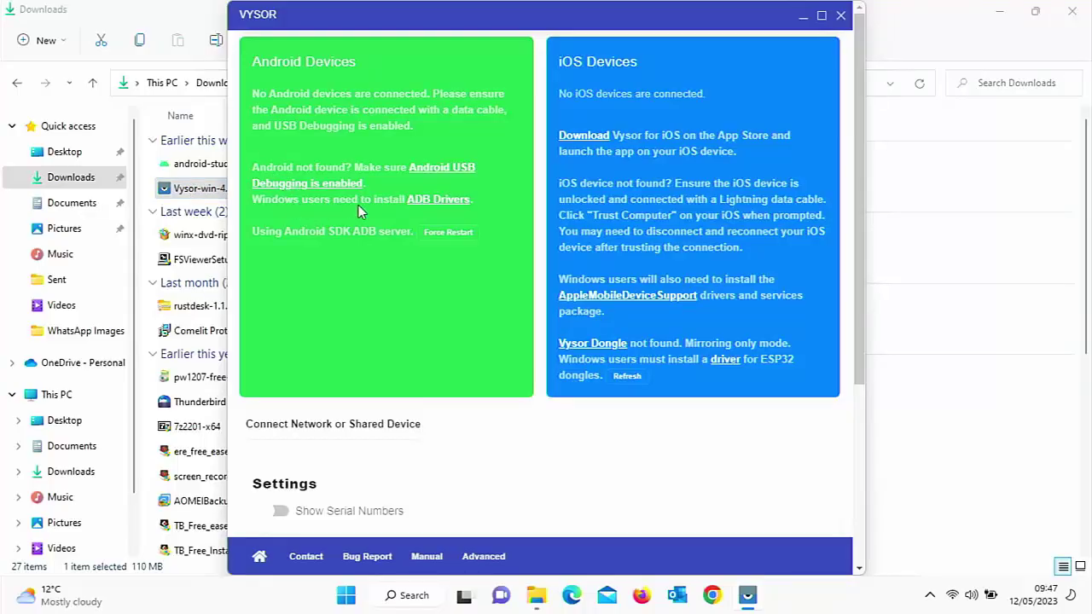
Download the Universal ADB driver installer, then close Chrome and minimise Vysor.
click(436, 202)
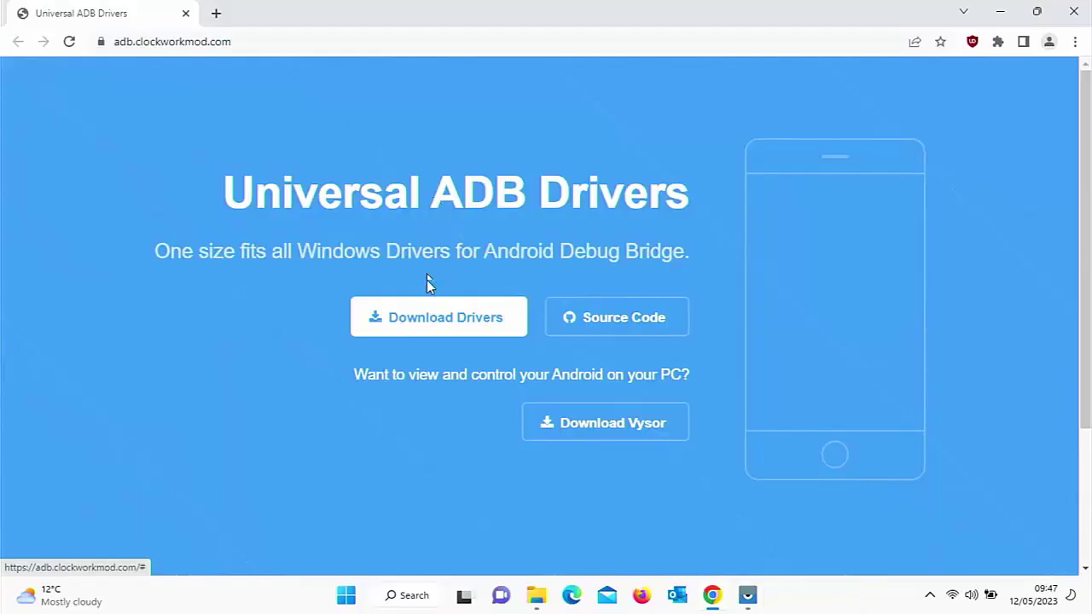
click(436, 324)
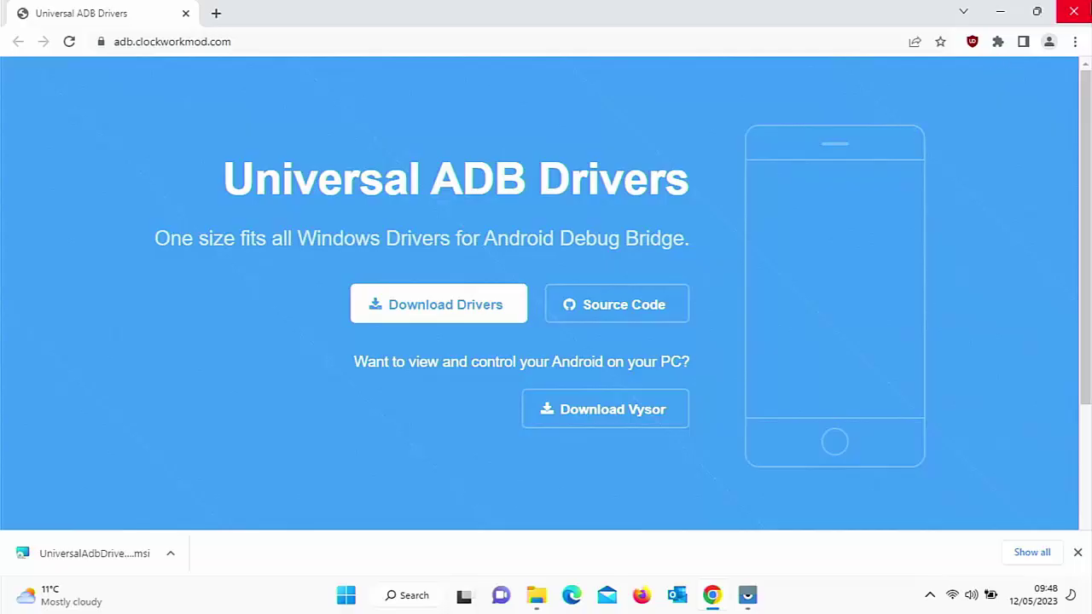
click(1074, 11)
click(801, 18)
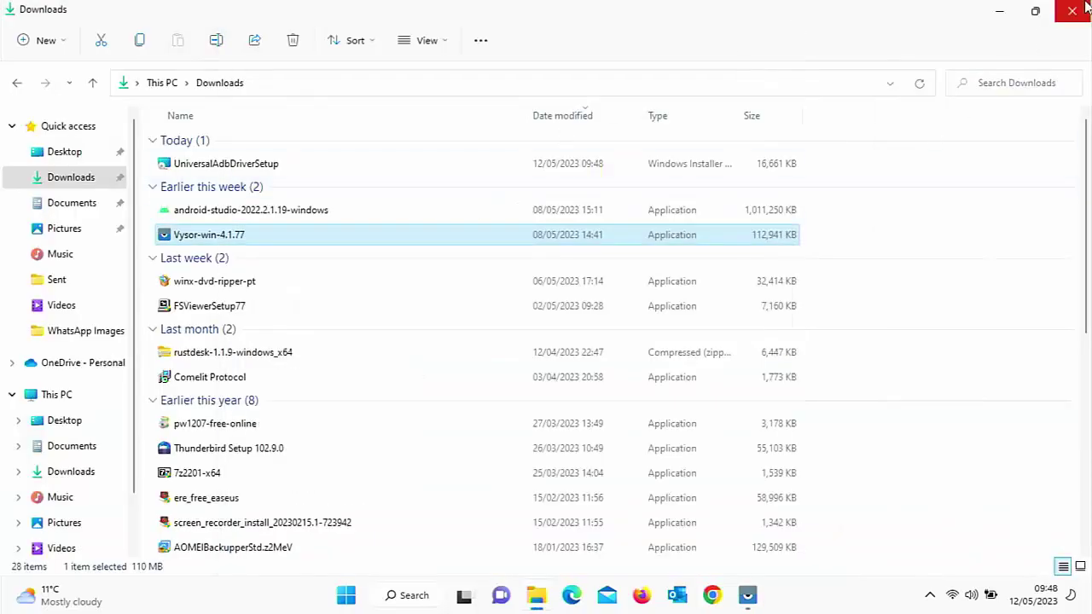
Run UniversalAdbDriverSetup from Downloads and install the driver with the default folder.
click(1069, 12)
click(536, 598)
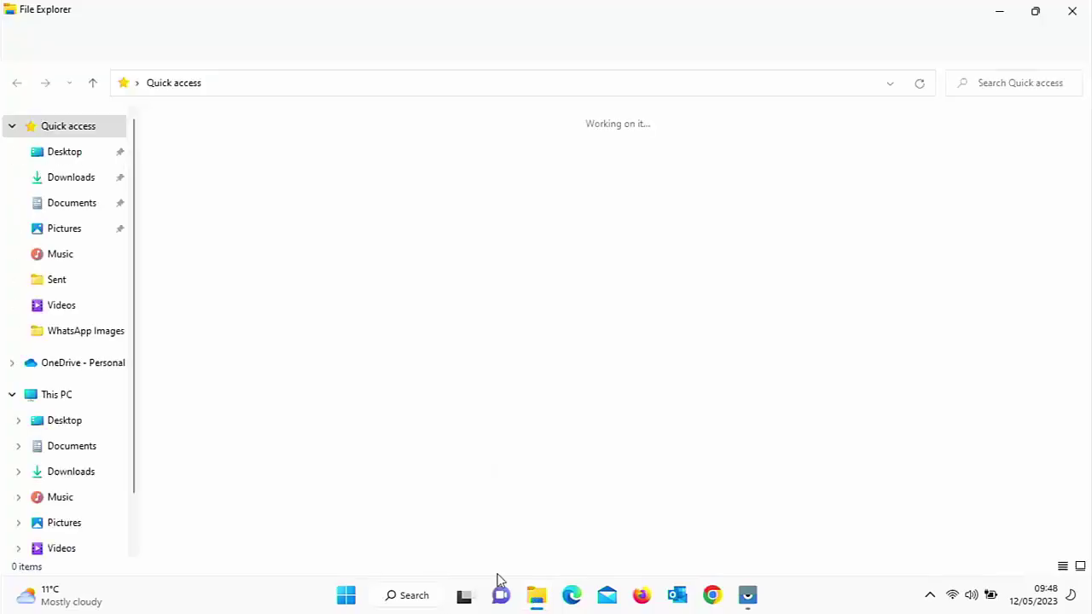
click(70, 179)
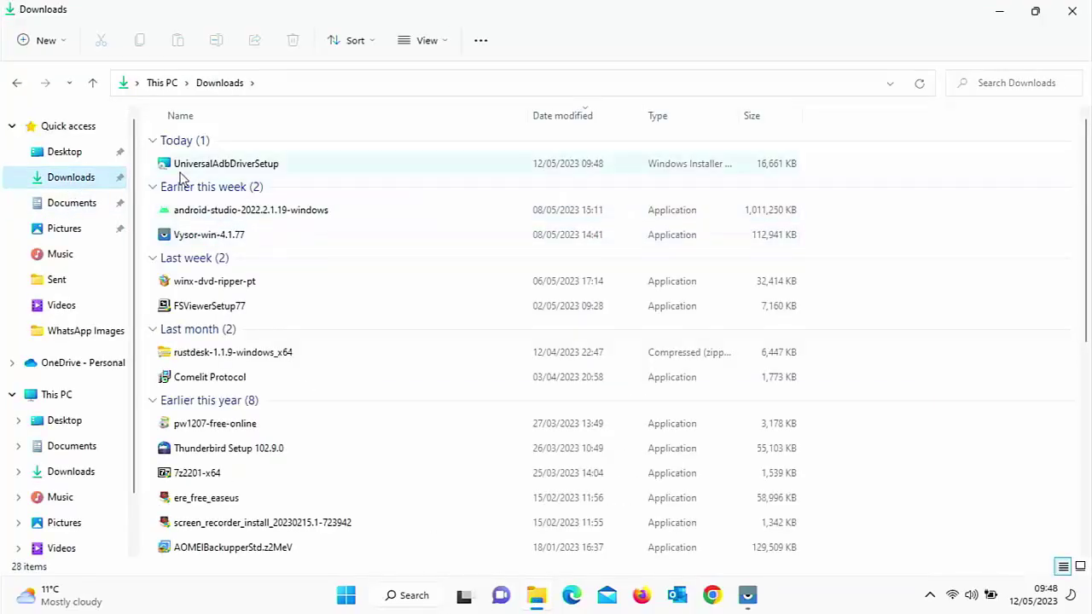
mouse_move(226, 164)
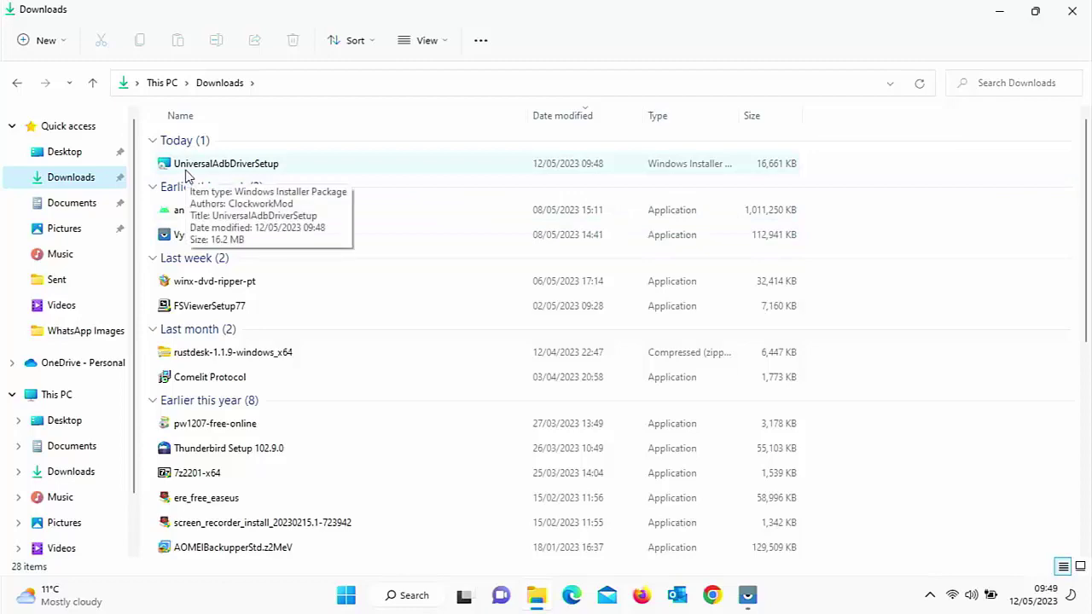
double_click(193, 171)
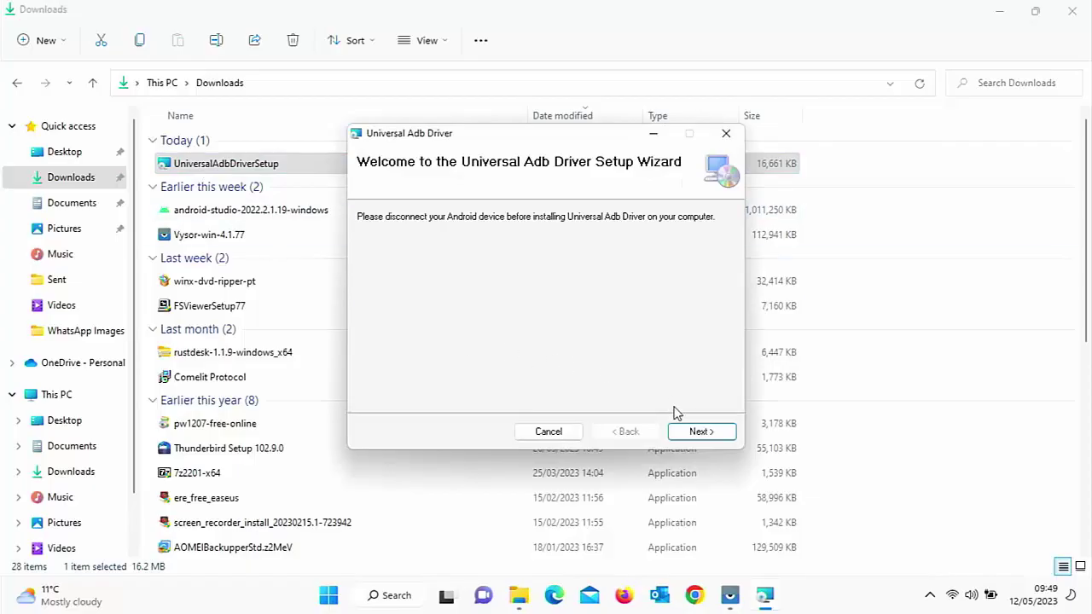
click(695, 441)
click(695, 441)
click(696, 439)
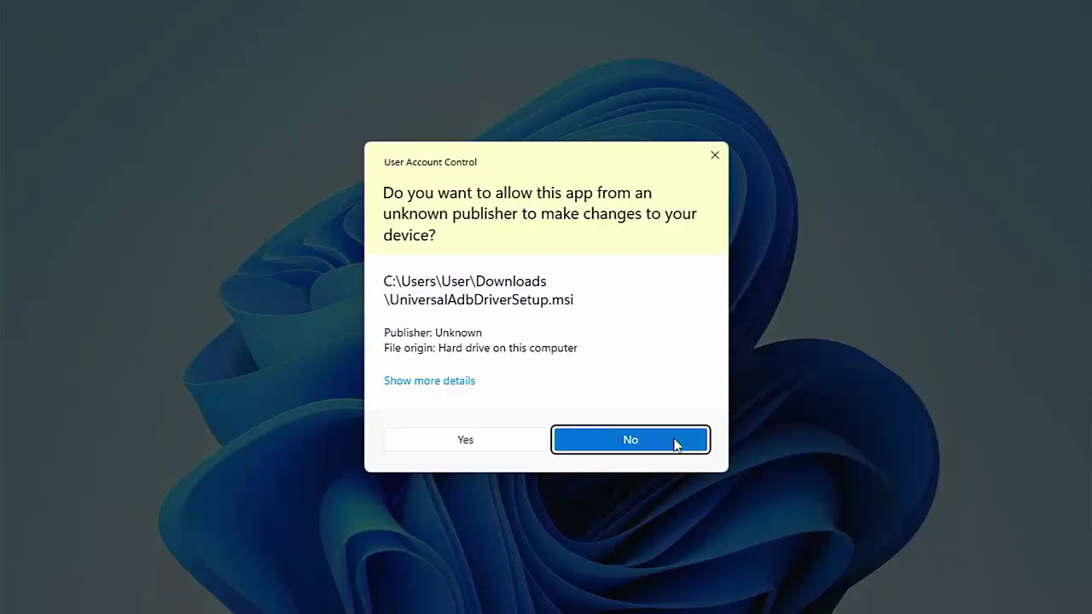
click(503, 439)
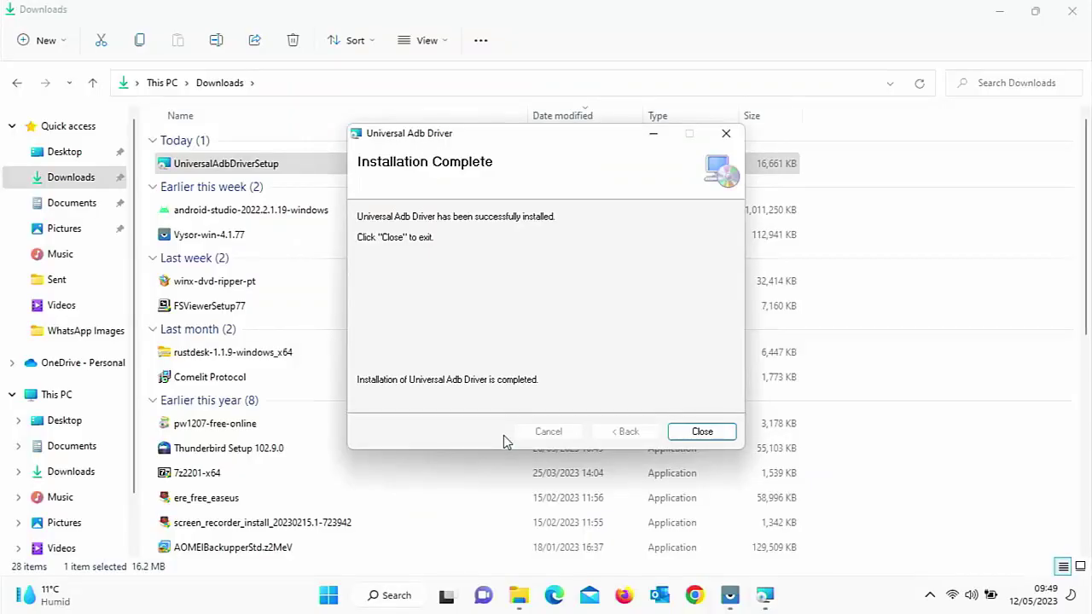
click(701, 432)
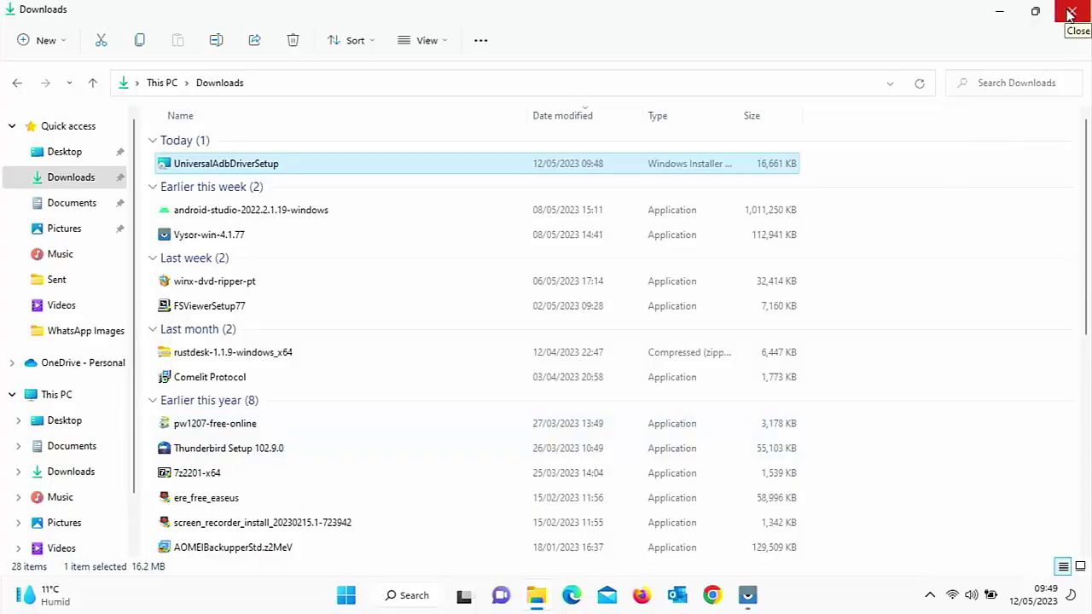
Restore Vysor and view the Fire TV's network details under My Fire TV > About.
click(1071, 12)
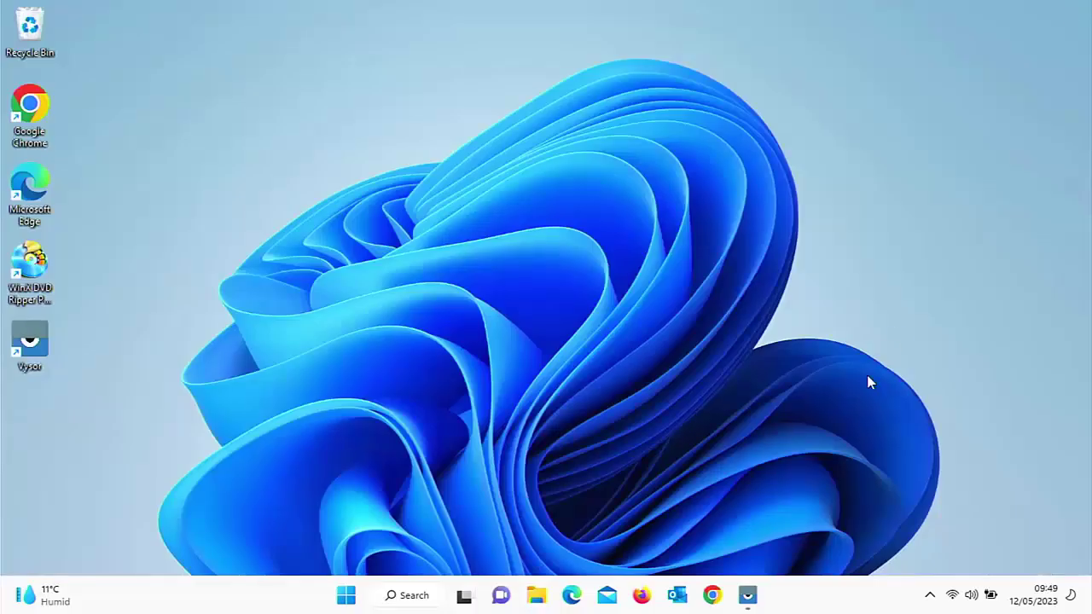
click(748, 599)
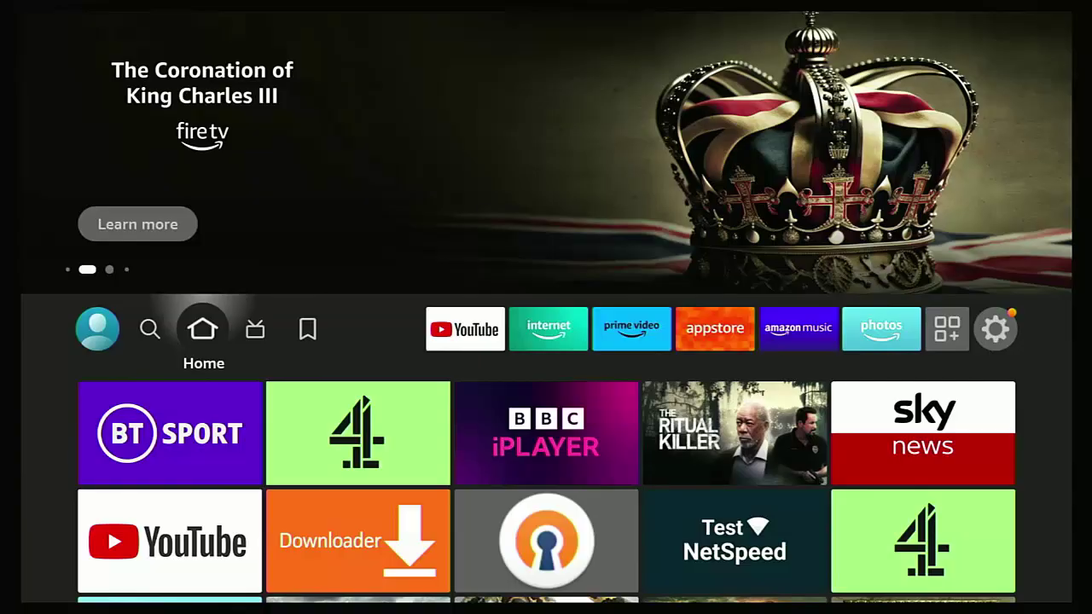
key(Right)
key(Right)
key(Right)
key(Right)
key(Right)
key(Right)
key(Right)
key(Right)
key(Right)
key(Right)
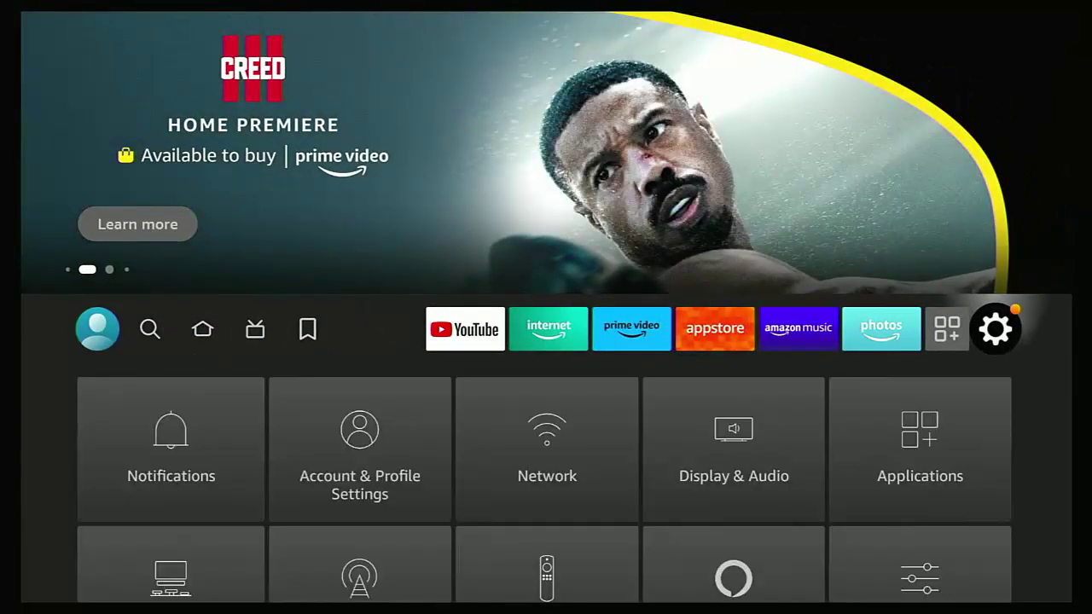
key(Down)
key(Down)
key(Down)
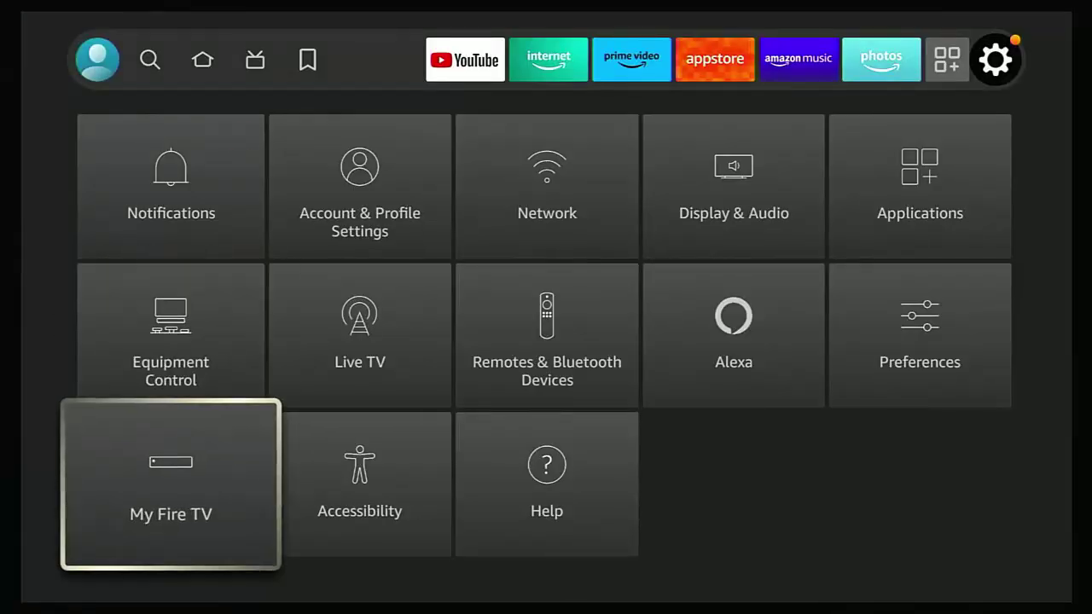
key(Return)
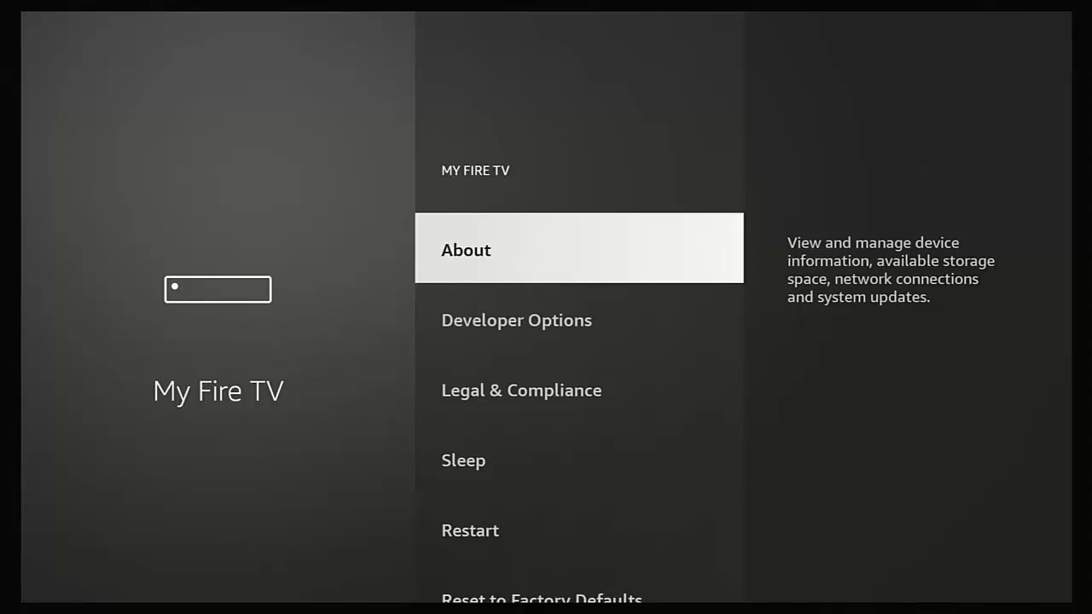
key(Return)
key(Down)
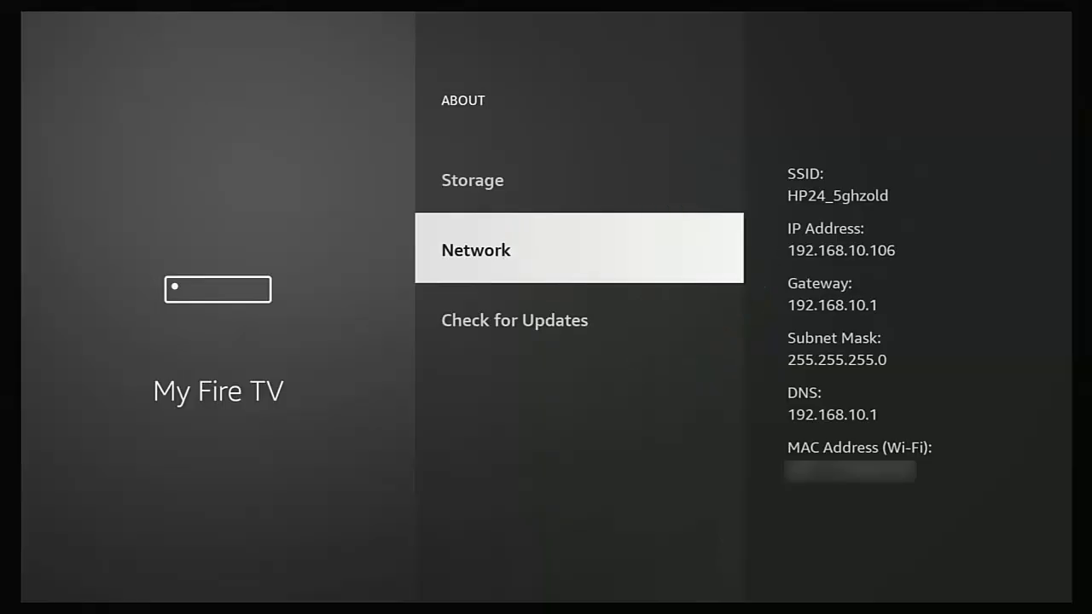
Select the Fire TV Stick 4K entry under My Fire TV > About repeatedly to unlock developer mode.
key(Home)
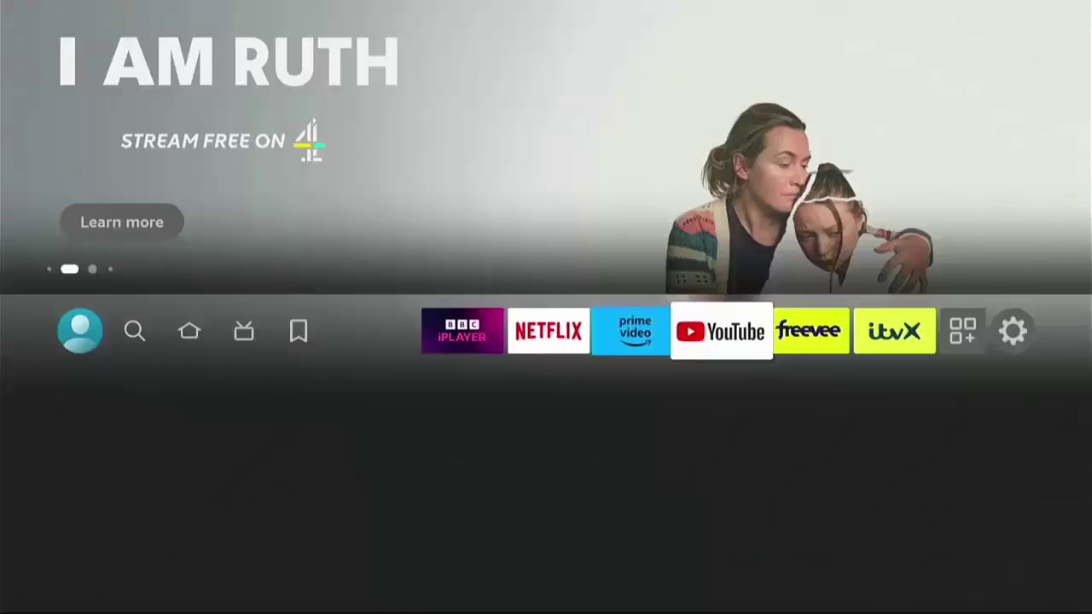
key(Right)
key(Right)
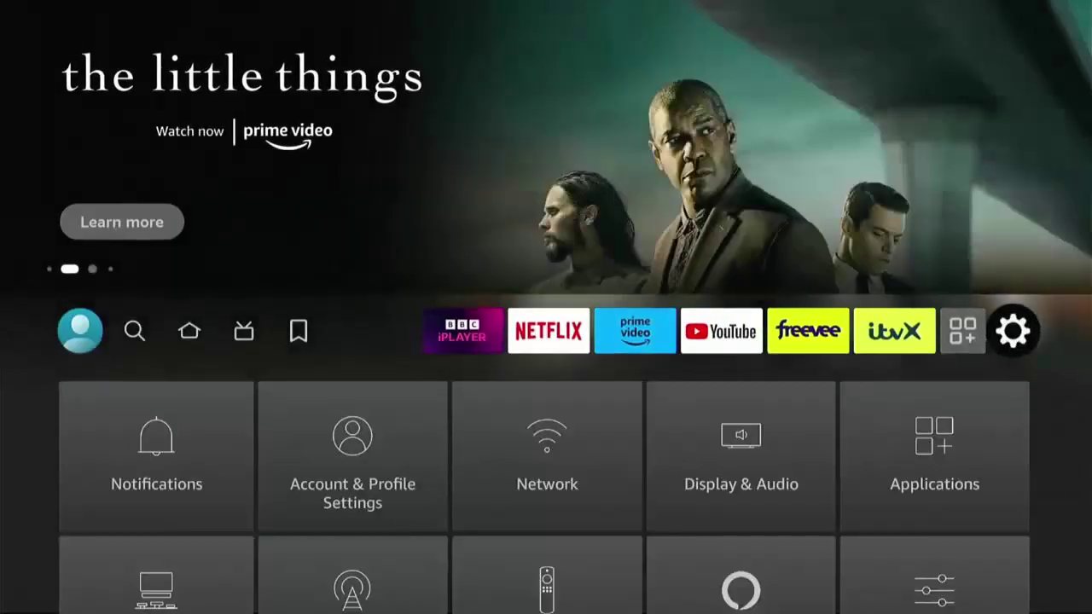
key(Down)
key(Down)
key(Down)
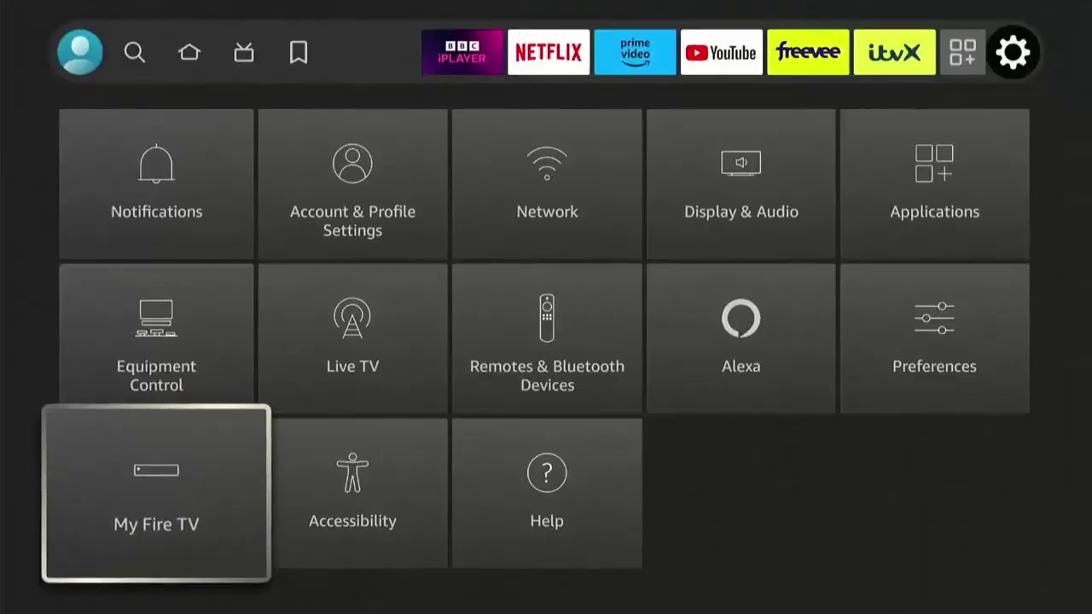
key(Return)
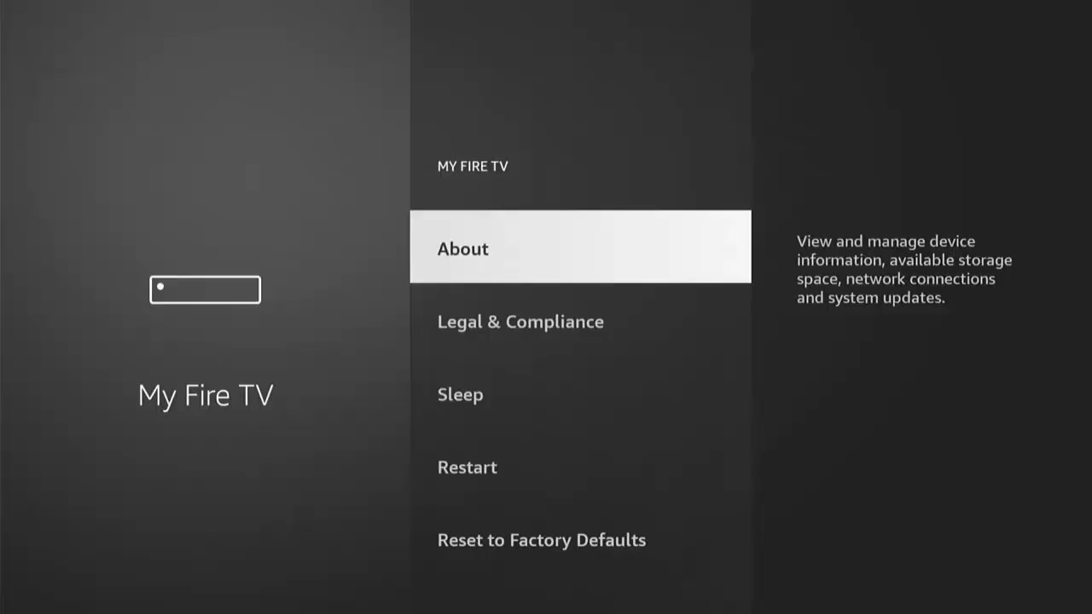
key(Return)
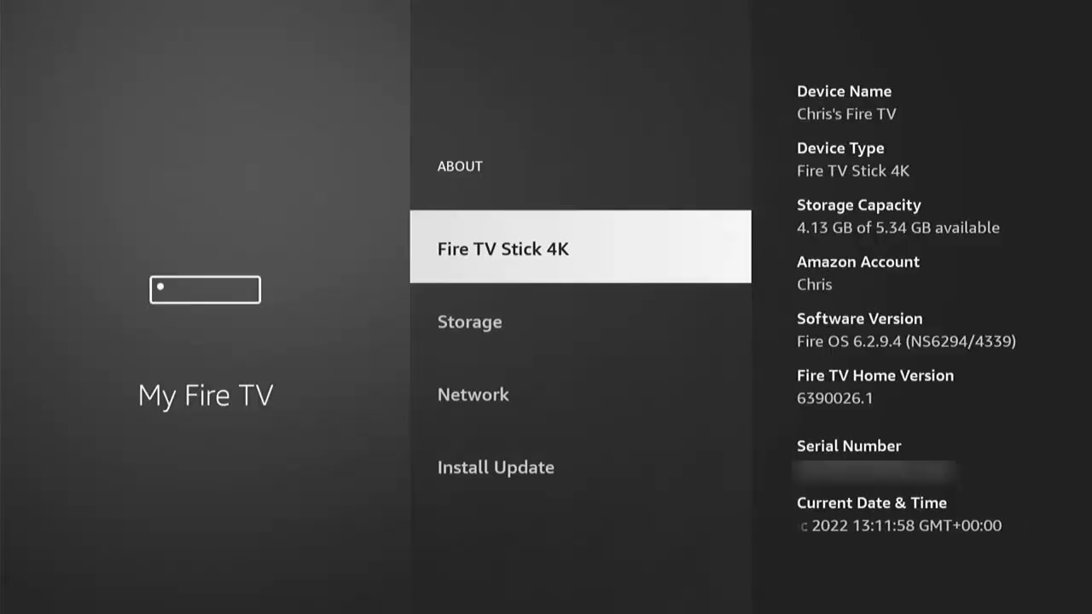
key(Return)
key(Return)
key(Return)
key(Return)
key(Return)
key(Return)
key(Return)
key(Return)
key(Return)
key(Return)
key(Return)
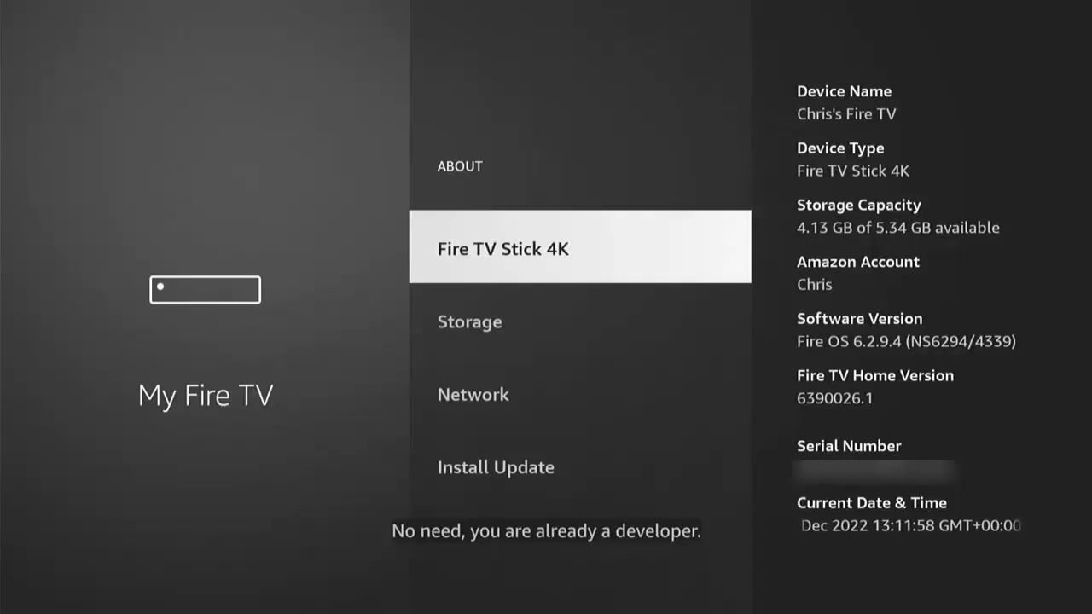
key(Escape)
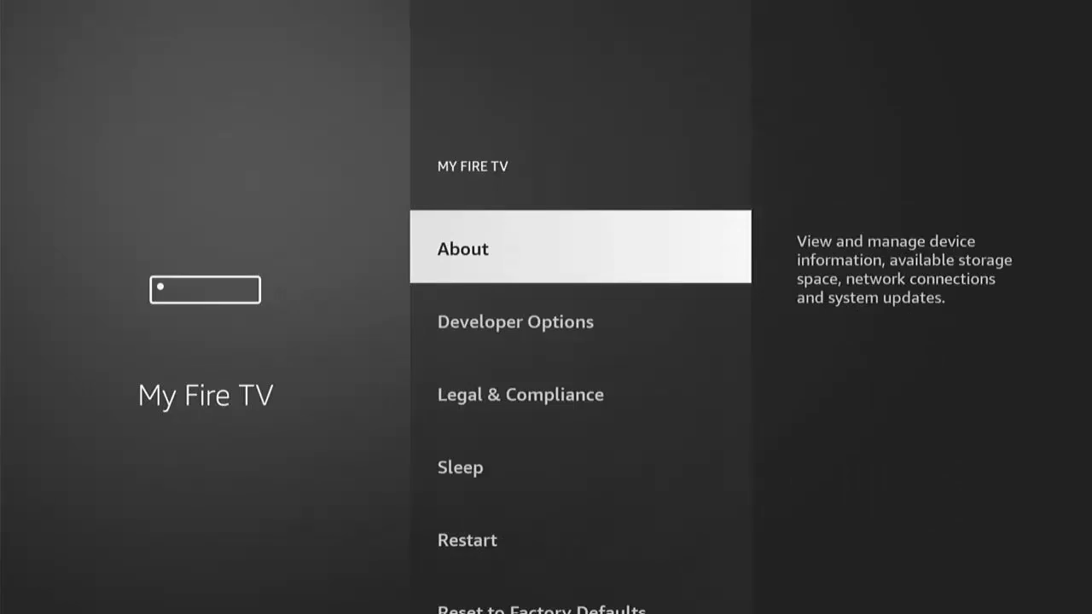
Open Developer Options in Fire TV Settings and switch ADB Debugging on.
key(Down)
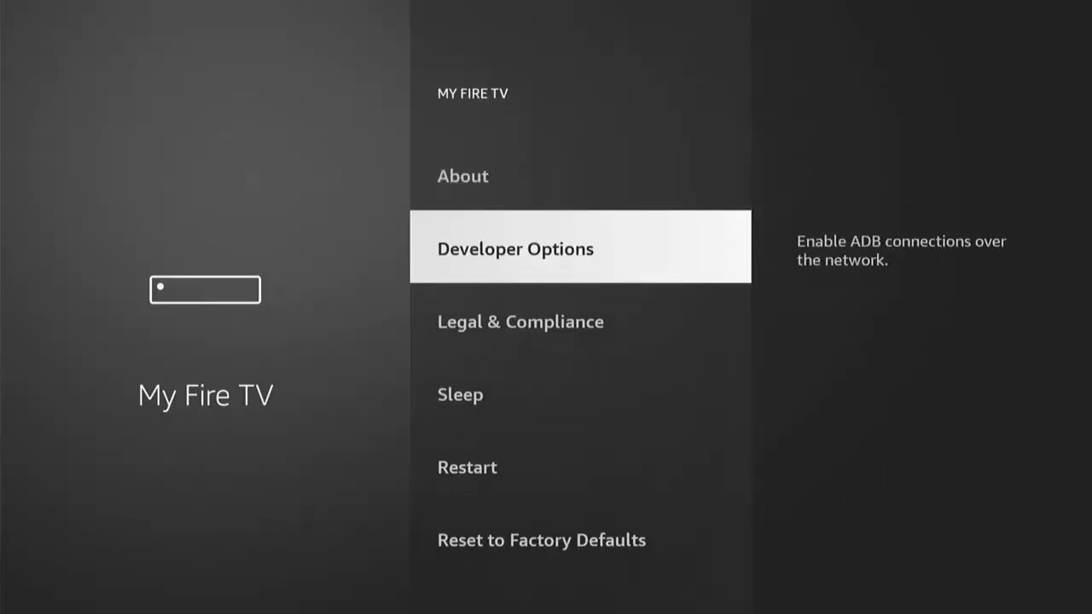
key(Return)
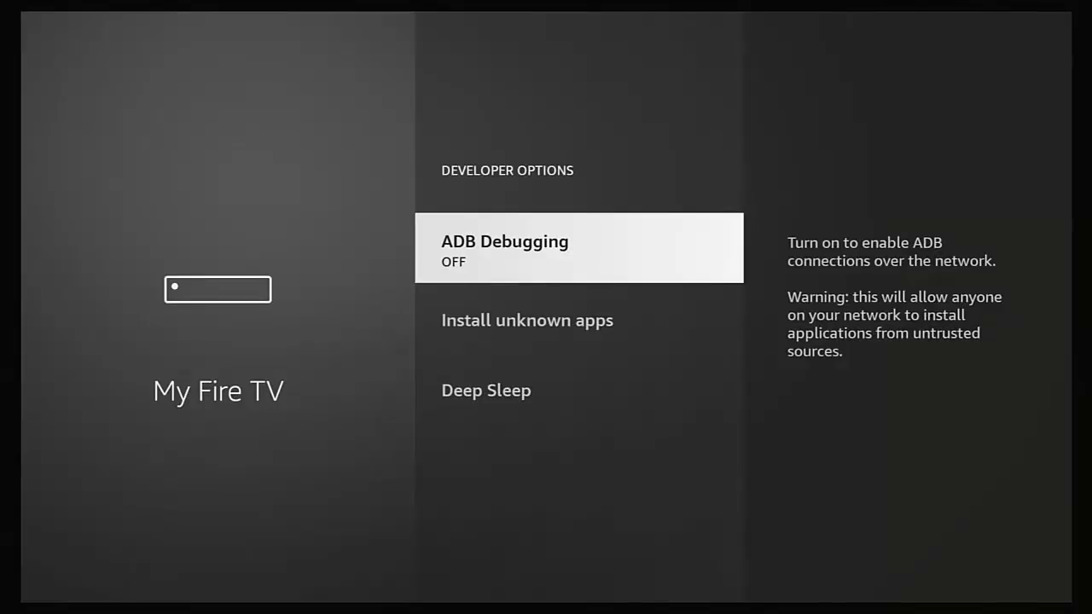
key(Return)
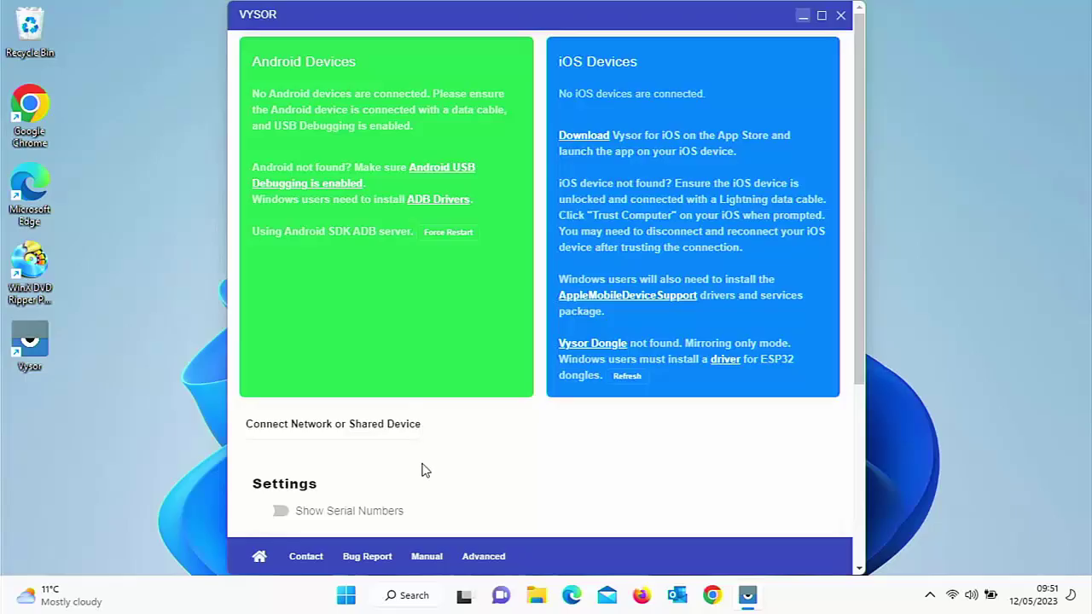
Connect Vysor to the Fire TV at network address 192.168.10.106.
click(309, 438)
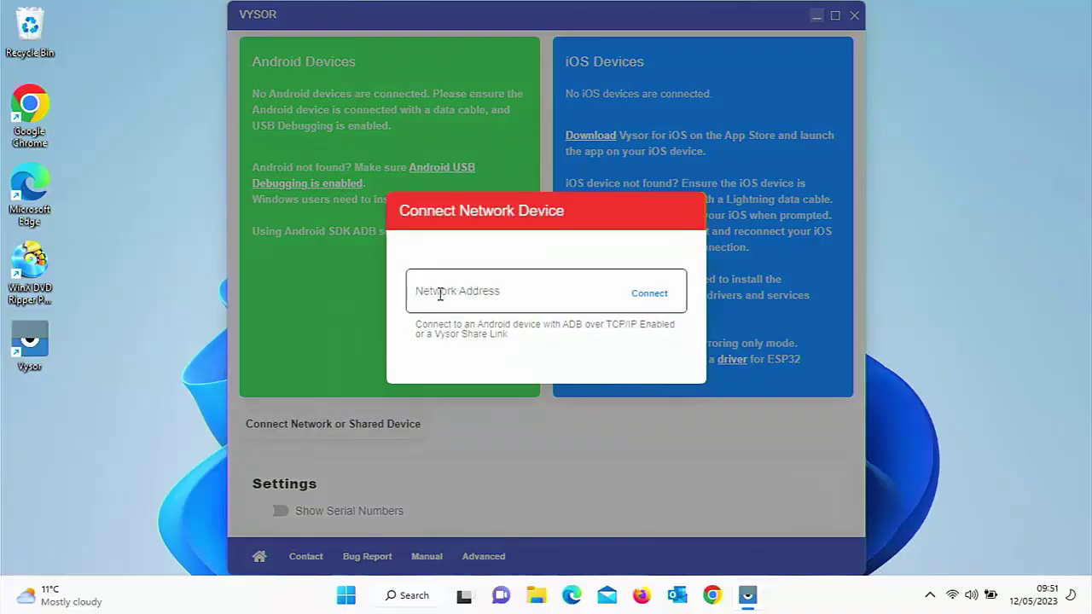
click(484, 288)
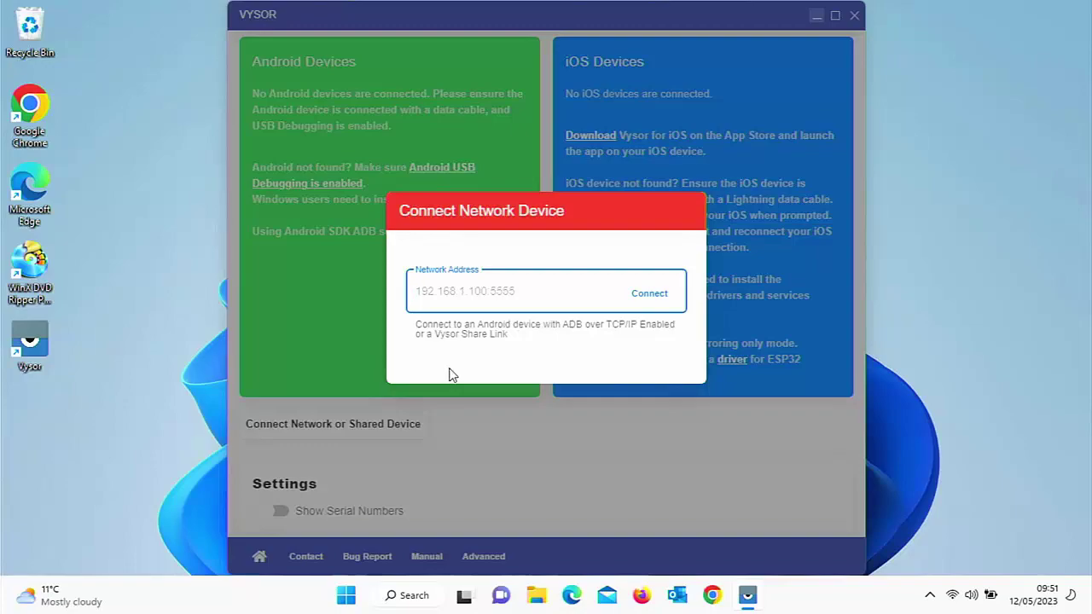
text(192.168.10.10)
text(6)
click(644, 299)
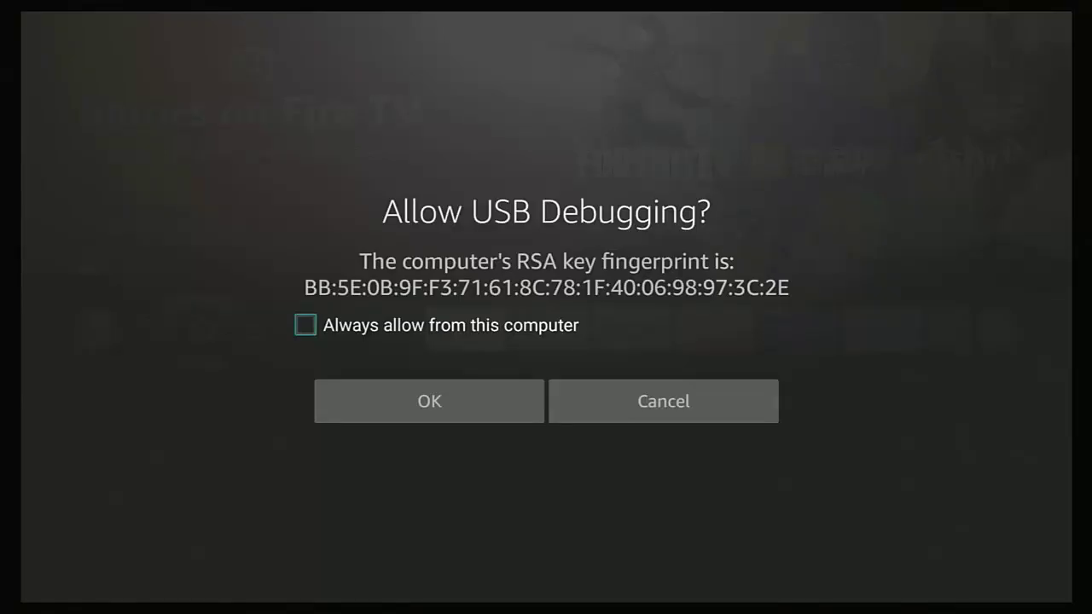
Tick 'Always allow from this computer' on the Fire TV debugging prompt and move to OK.
key(Return)
key(Down)
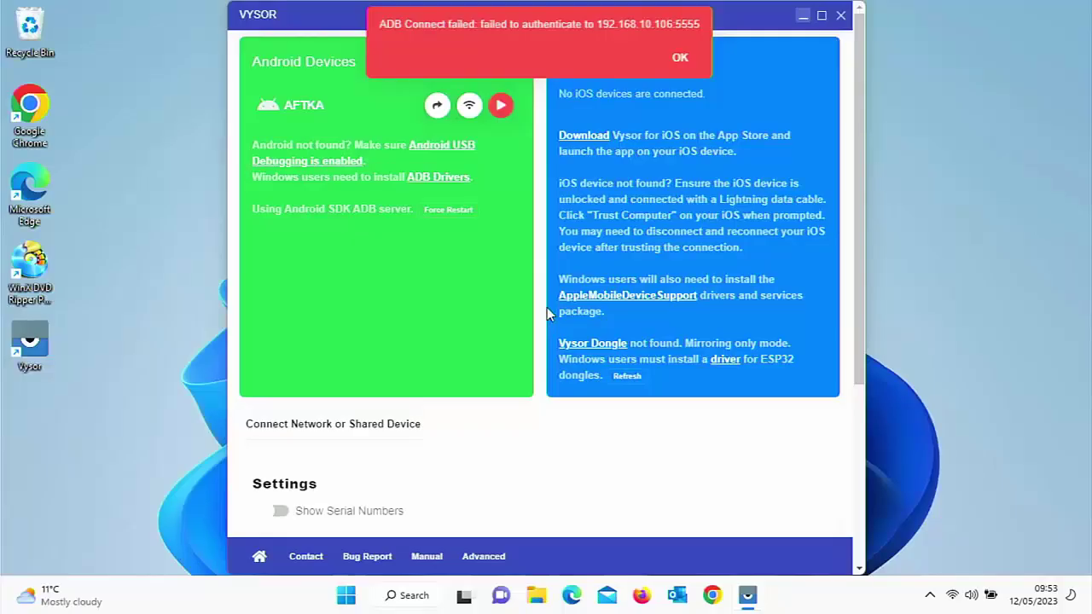
Mirror the AFTKA Fire TV from Vysor's Android Devices list.
click(503, 107)
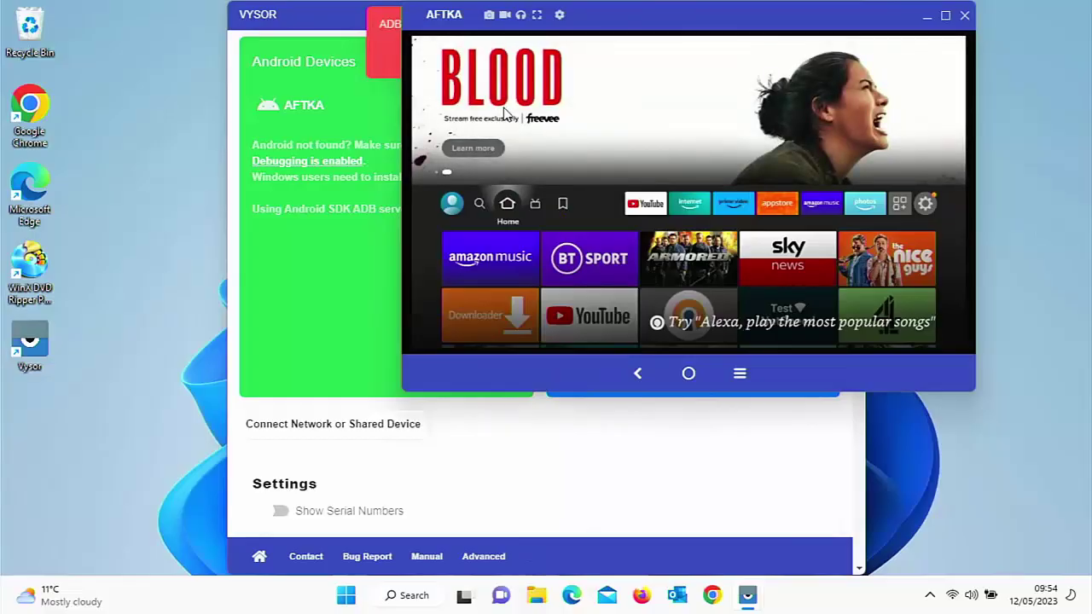
click(354, 601)
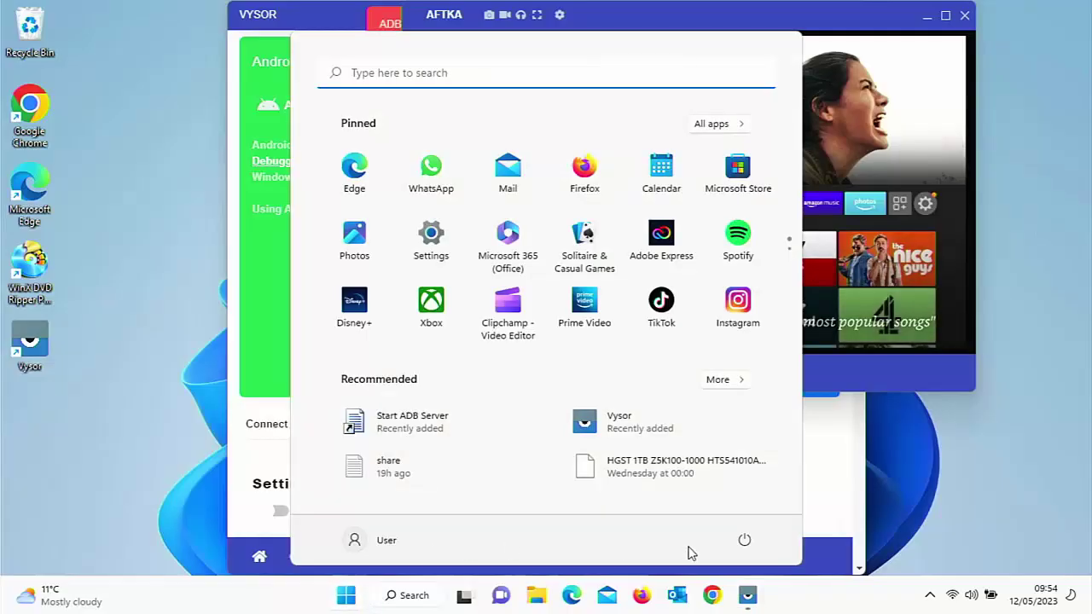
click(748, 551)
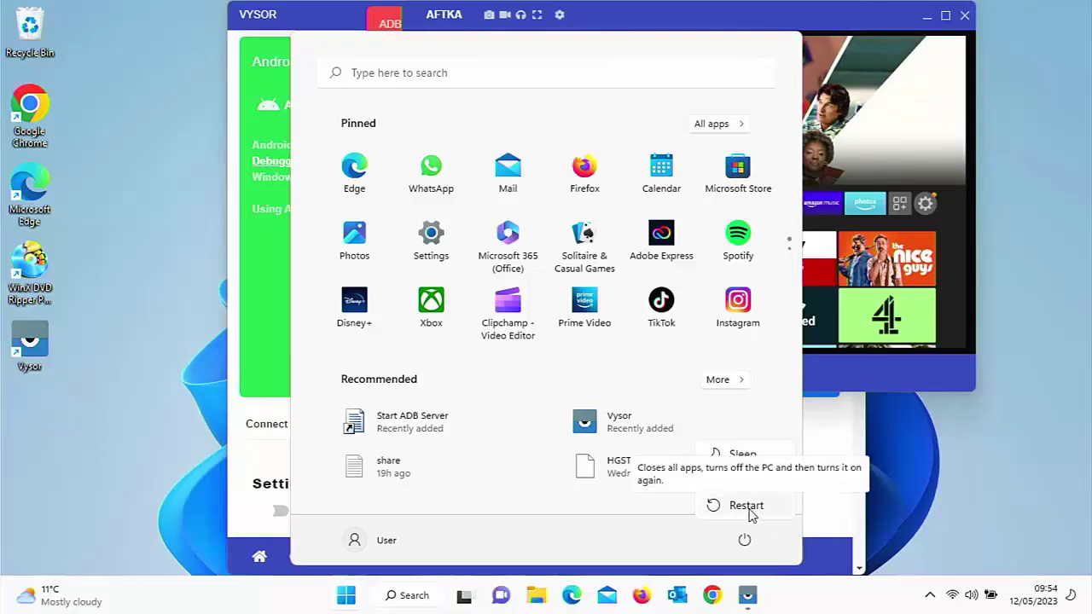
key(Escape)
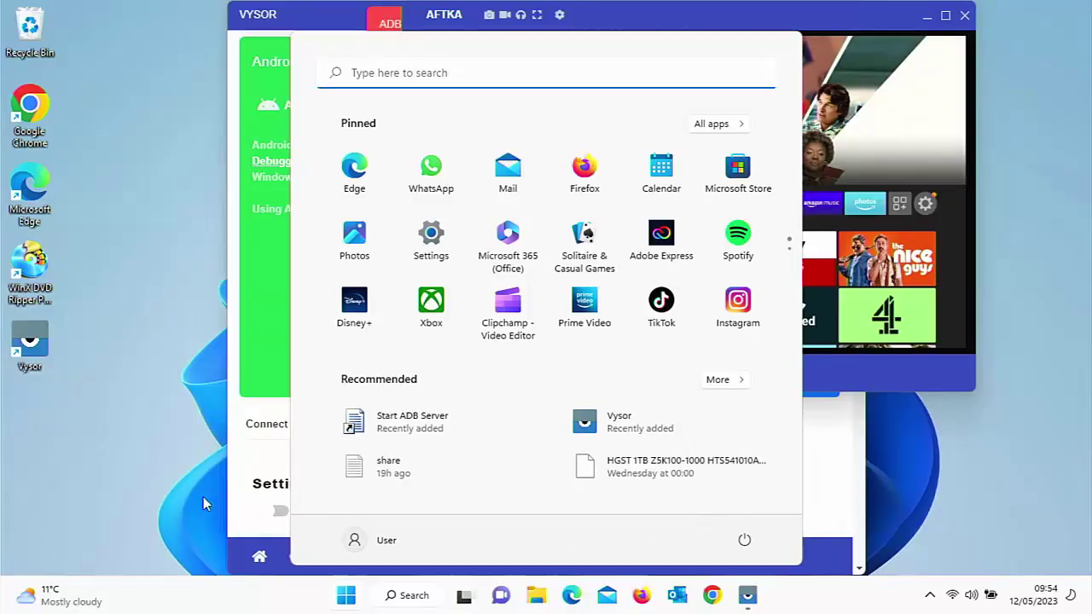
key(Escape)
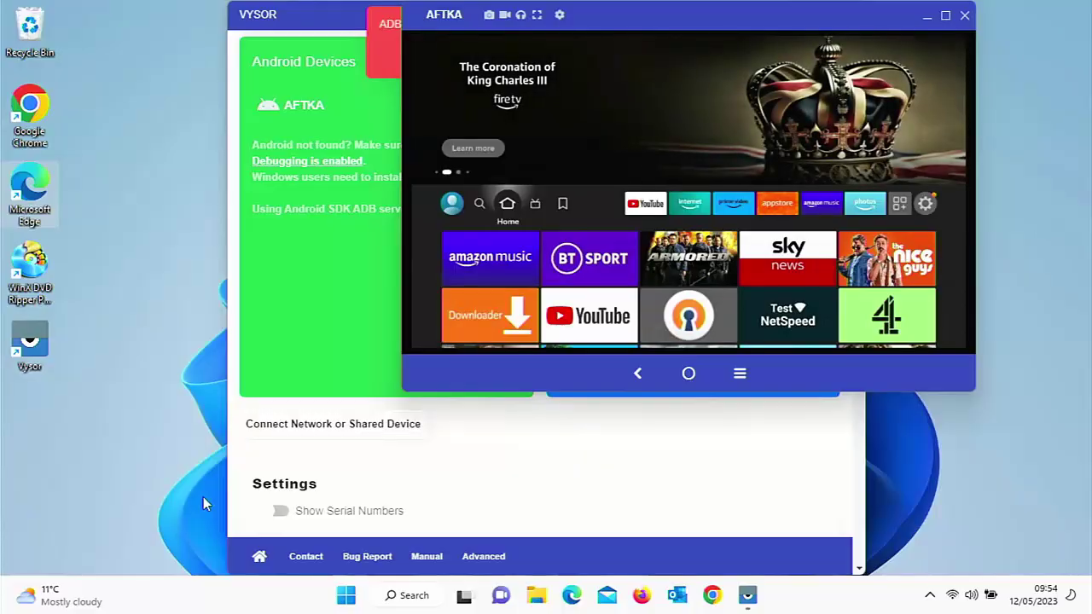
Maximize the AFTKA mirror window and open the Downloader app from the Fire TV home.
click(945, 14)
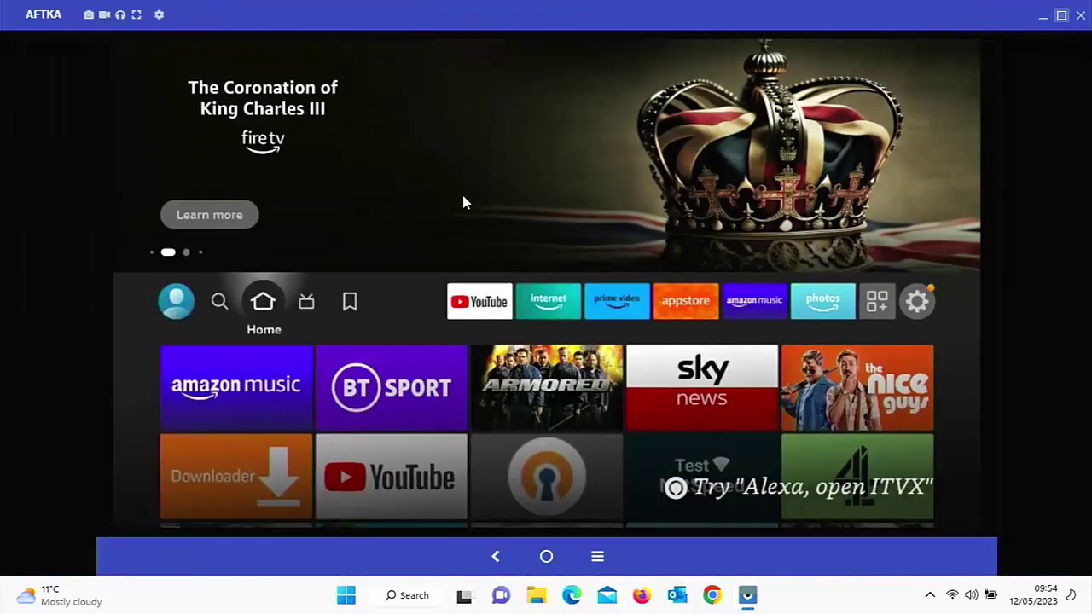
click(306, 301)
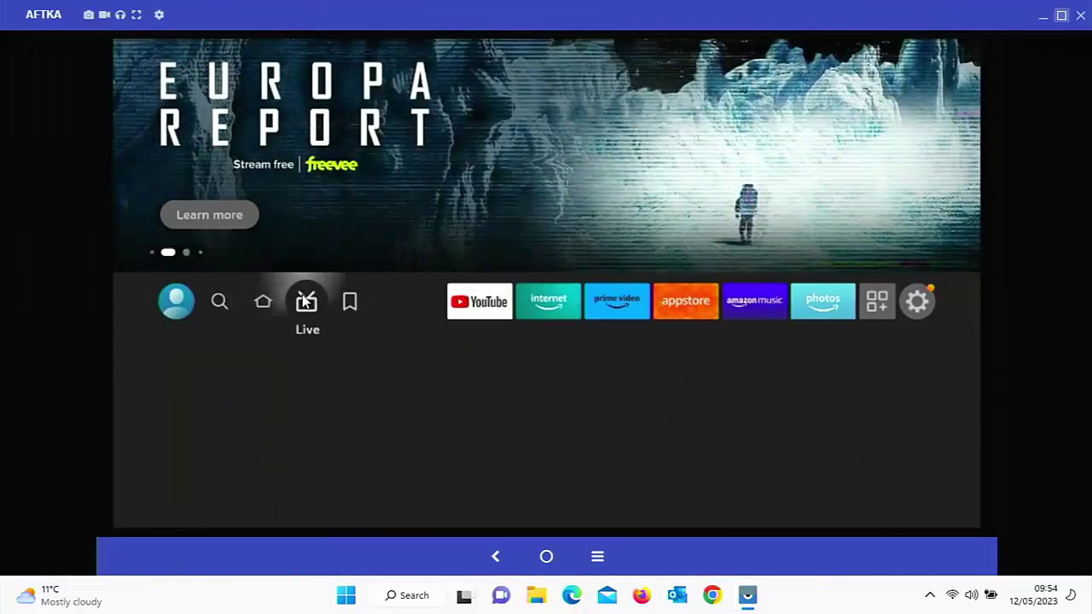
click(219, 303)
click(260, 308)
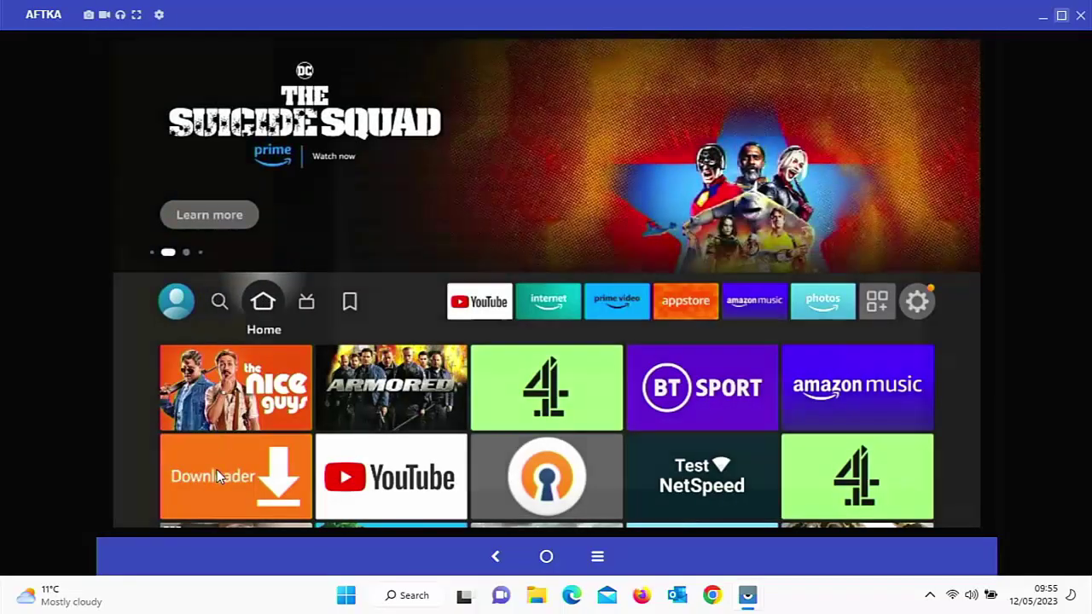
click(217, 471)
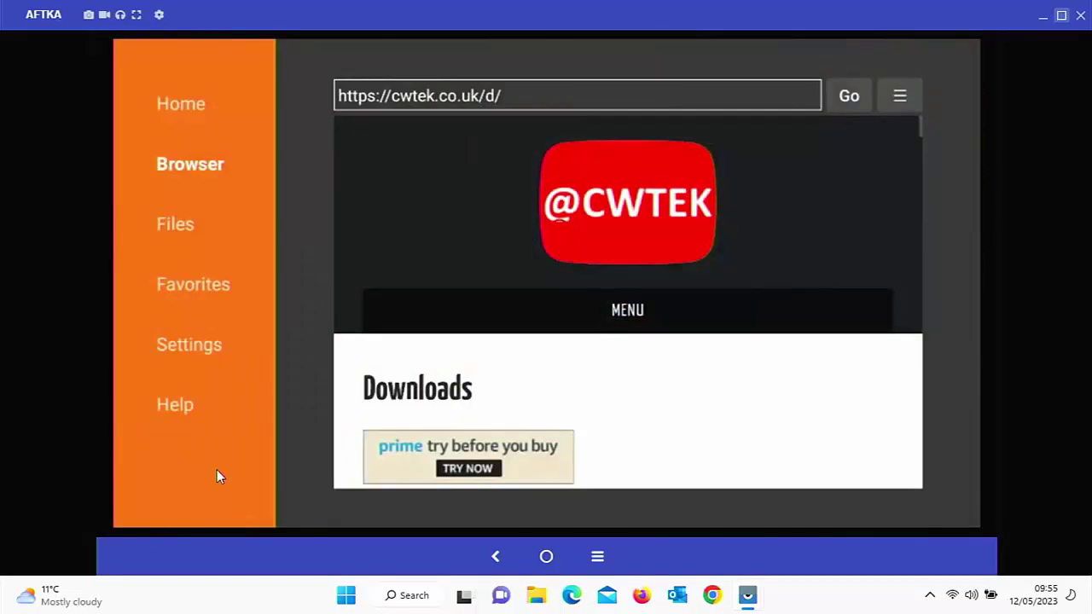
Open Downloader's web address field for editing with the on-screen keyboard.
click(376, 100)
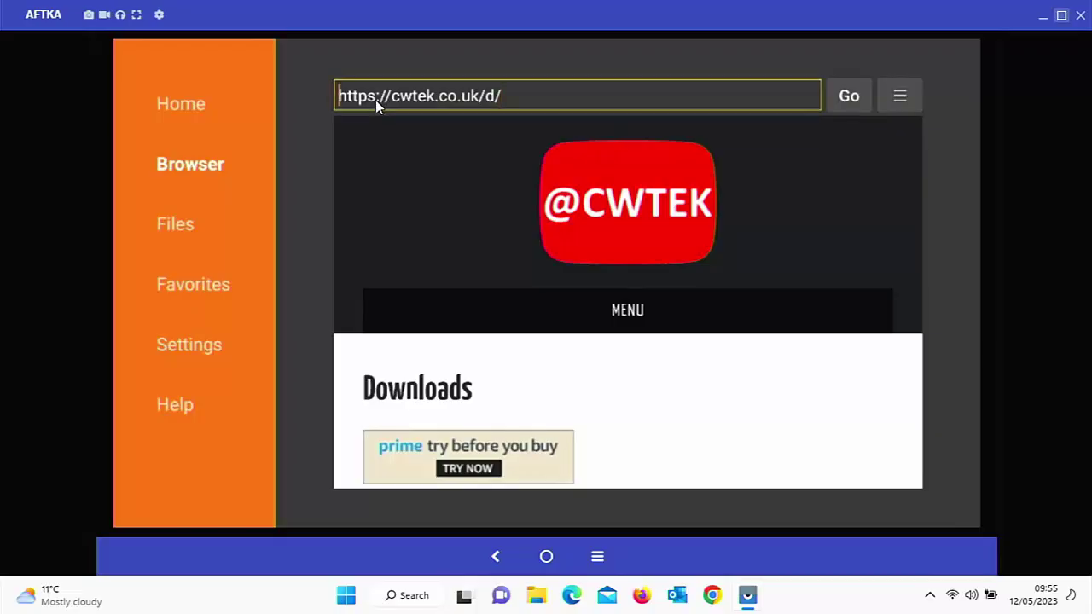
click(376, 100)
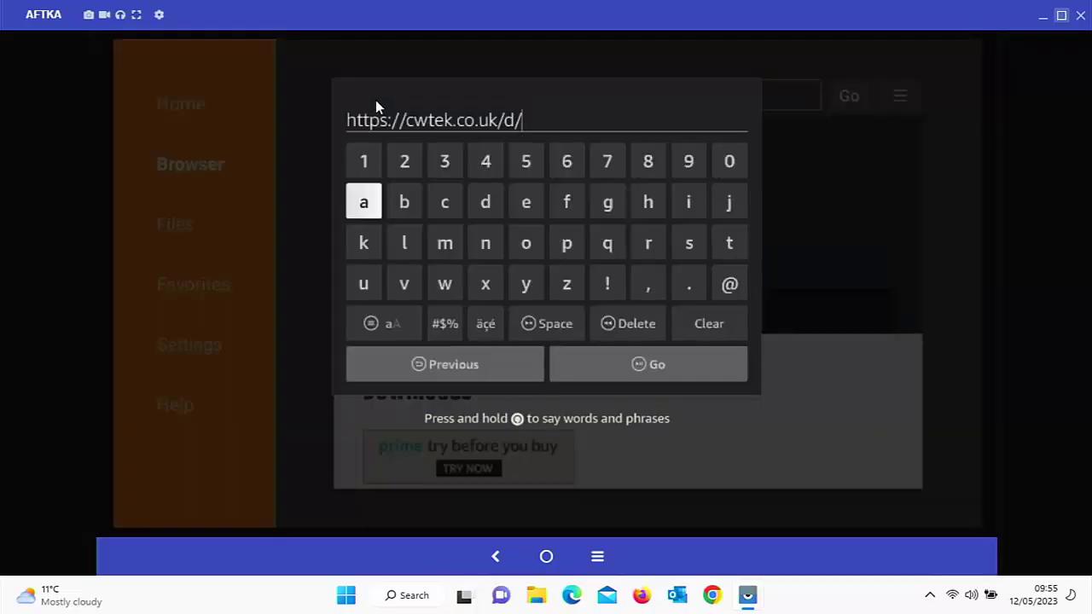
key(Down)
key(Down)
key(Right)
key(Right)
key(Right)
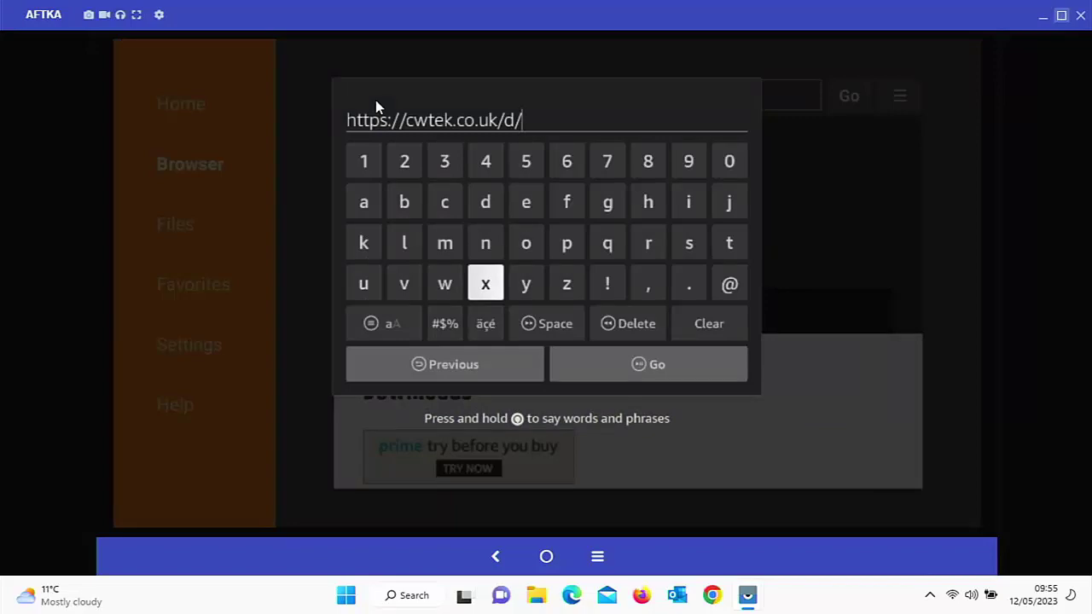
key(Up)
key(Up)
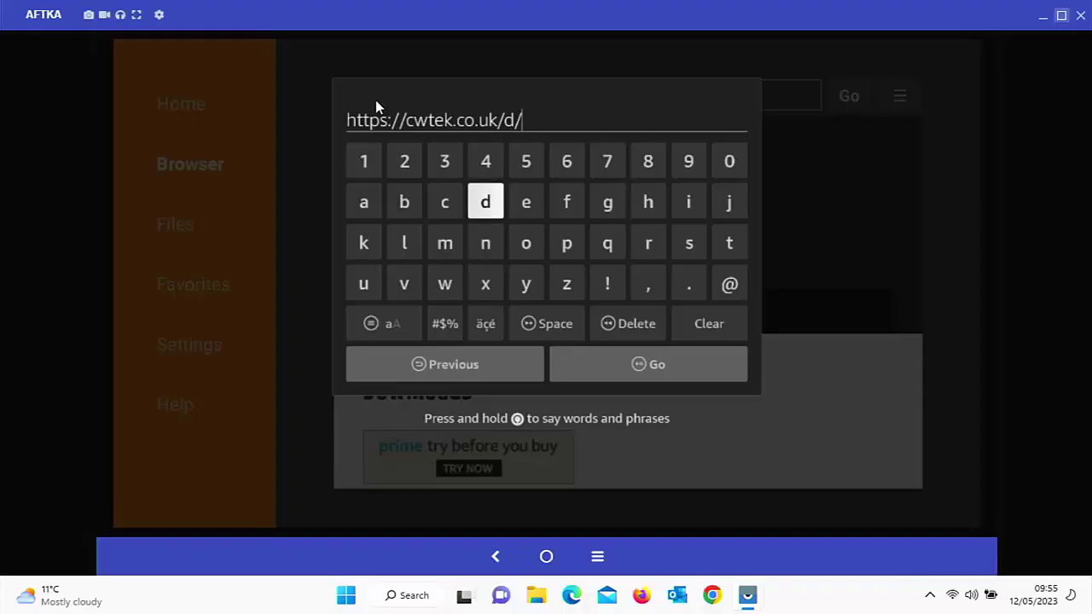
Close the on-screen keyboard and return Downloader to its Home screen.
key(Up)
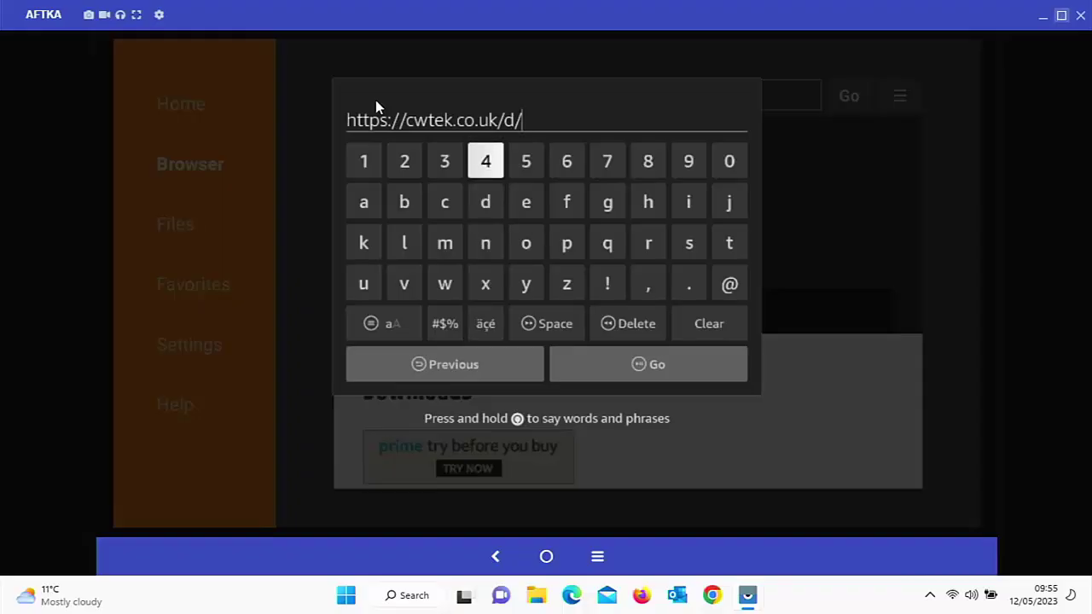
key(Escape)
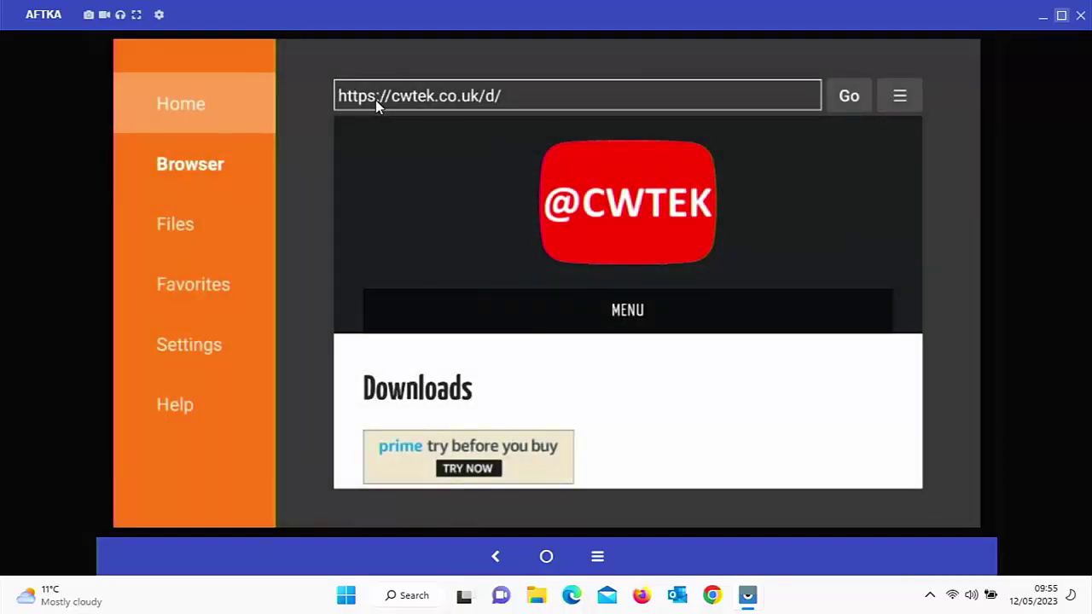
key(Return)
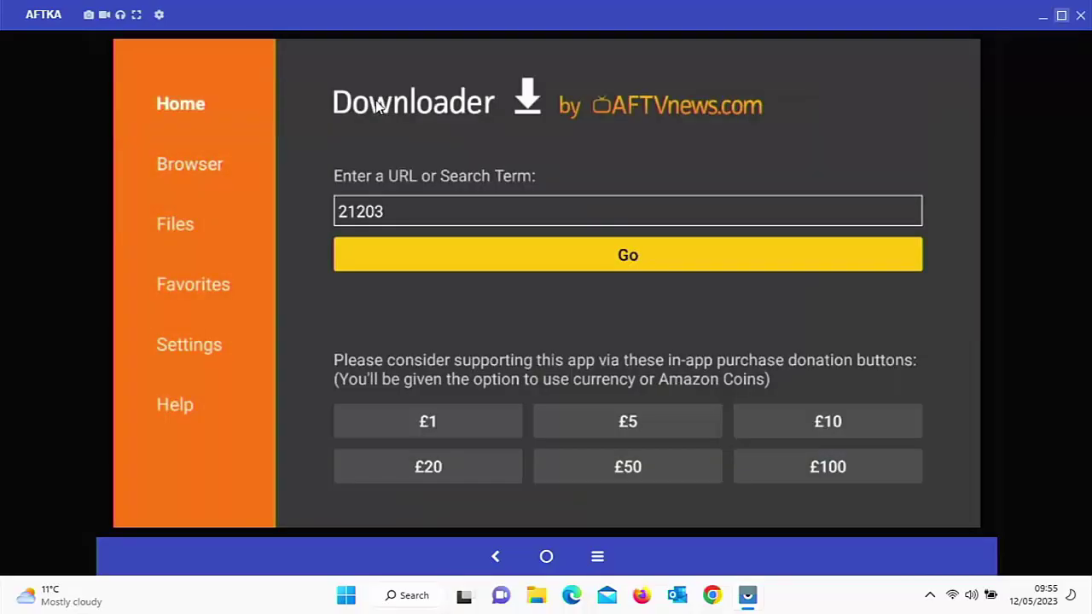
key(Up)
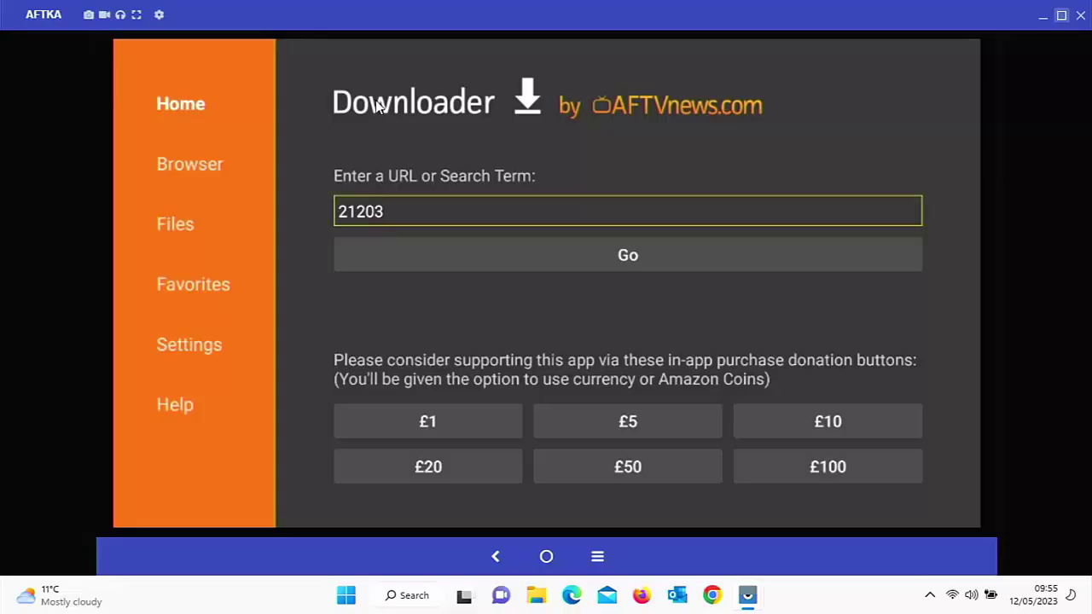
key(Return)
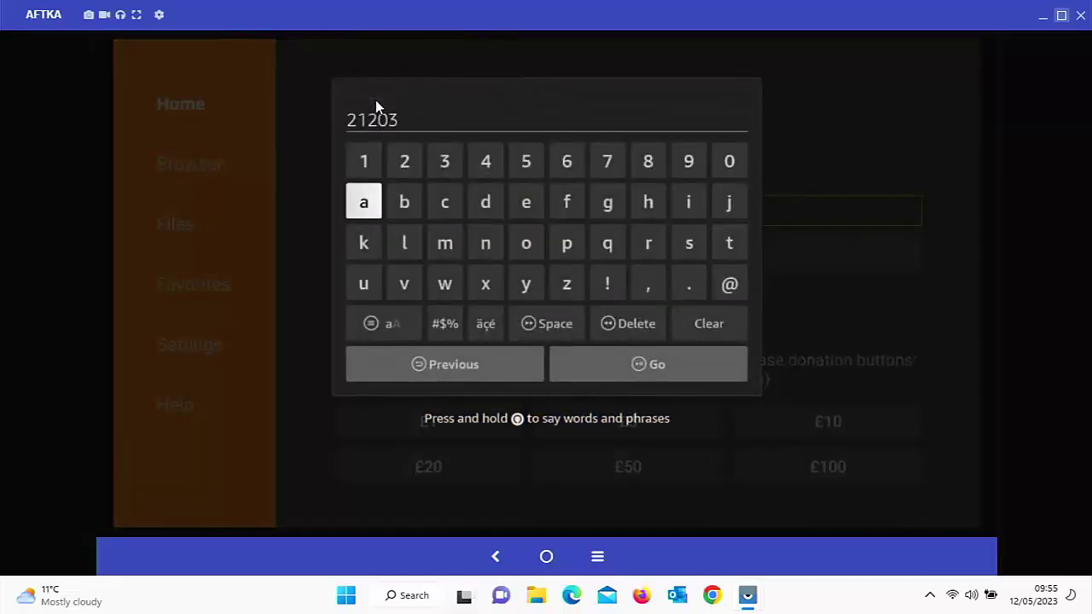
key(BackSpace)
key(BackSpace)
key(BackSpace)
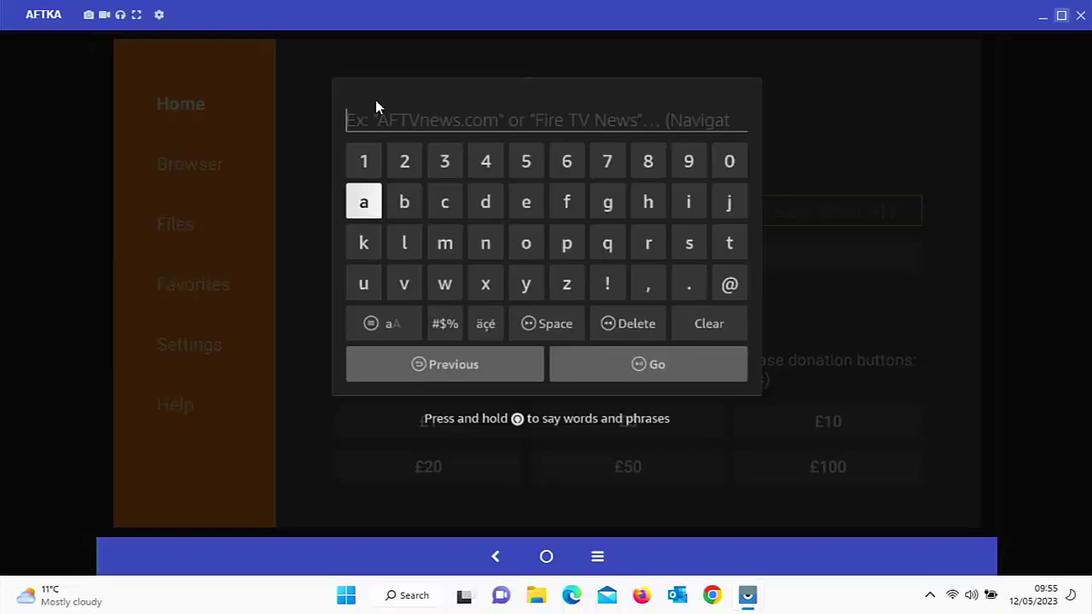
text(https://)
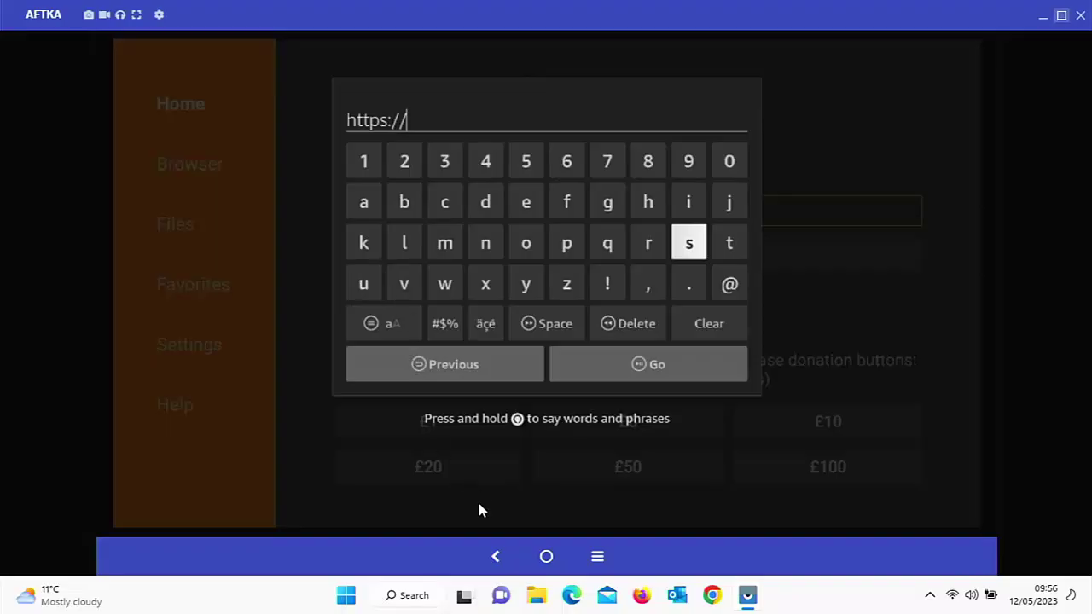
Back out of Downloader and return the mirrored Fire TV to its home screen.
click(494, 559)
click(494, 559)
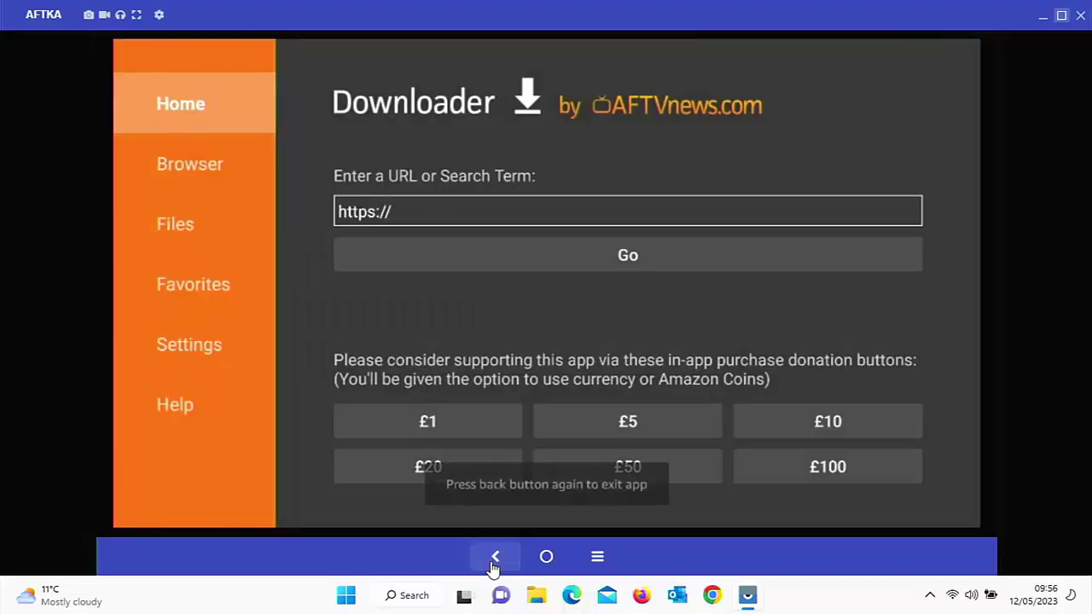
click(494, 559)
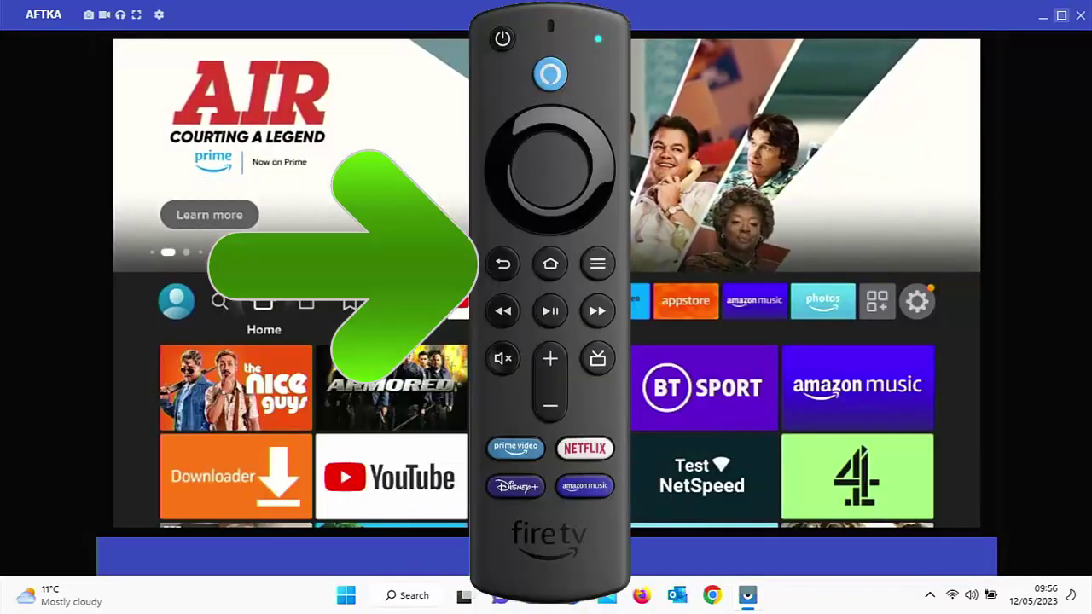
click(546, 558)
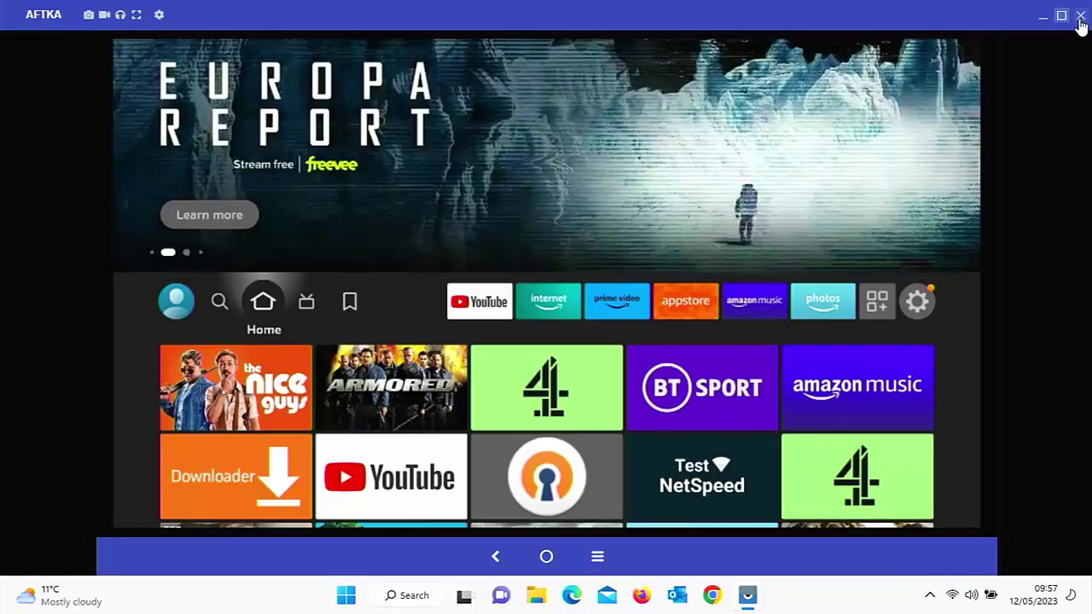
Close the AFTKA mirror window, dismiss the ADB error, and share AFTKA to copy its link.
click(1080, 17)
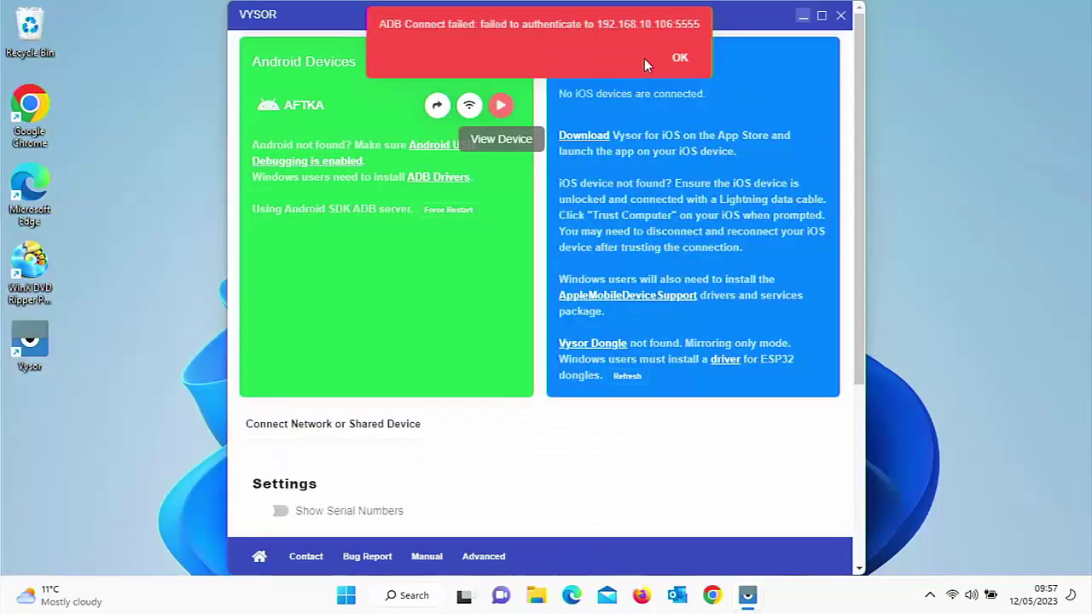
click(680, 58)
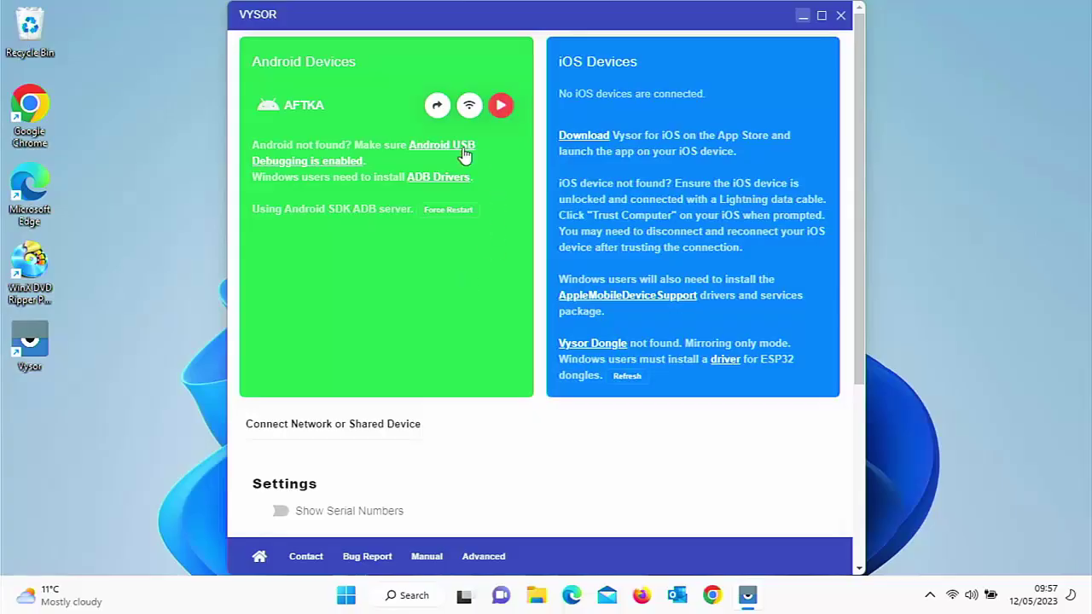
click(437, 108)
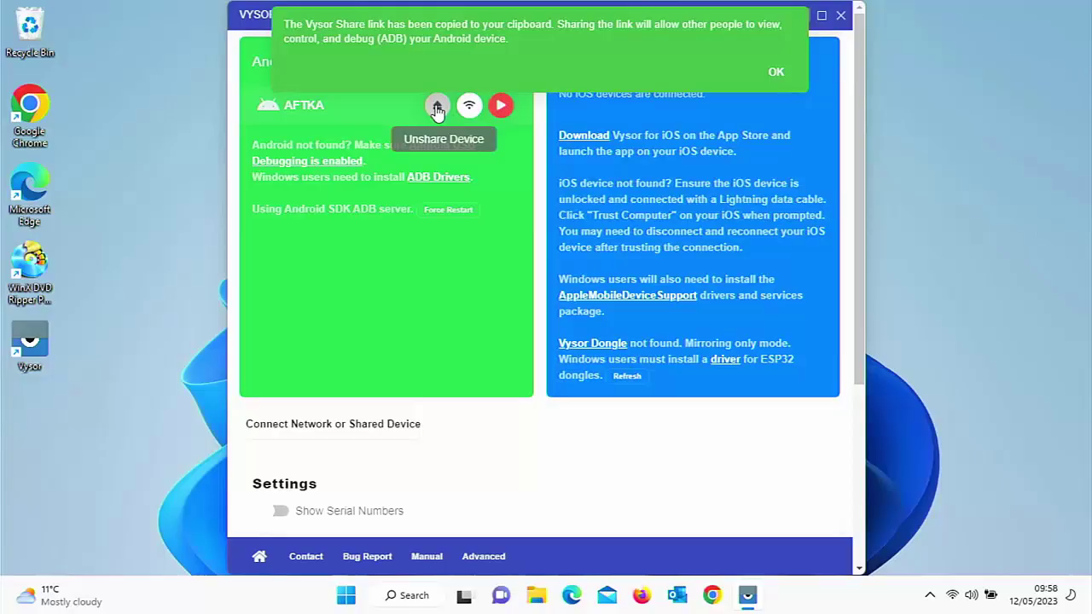
Open Notepad from the Start search and paste the Vysor share link into it.
click(352, 599)
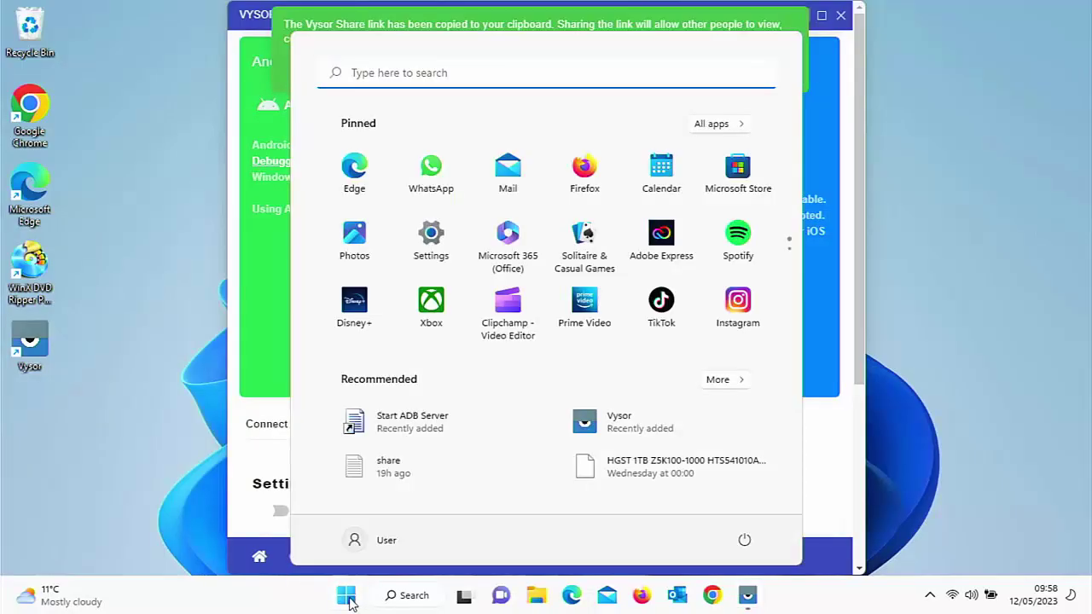
text(not)
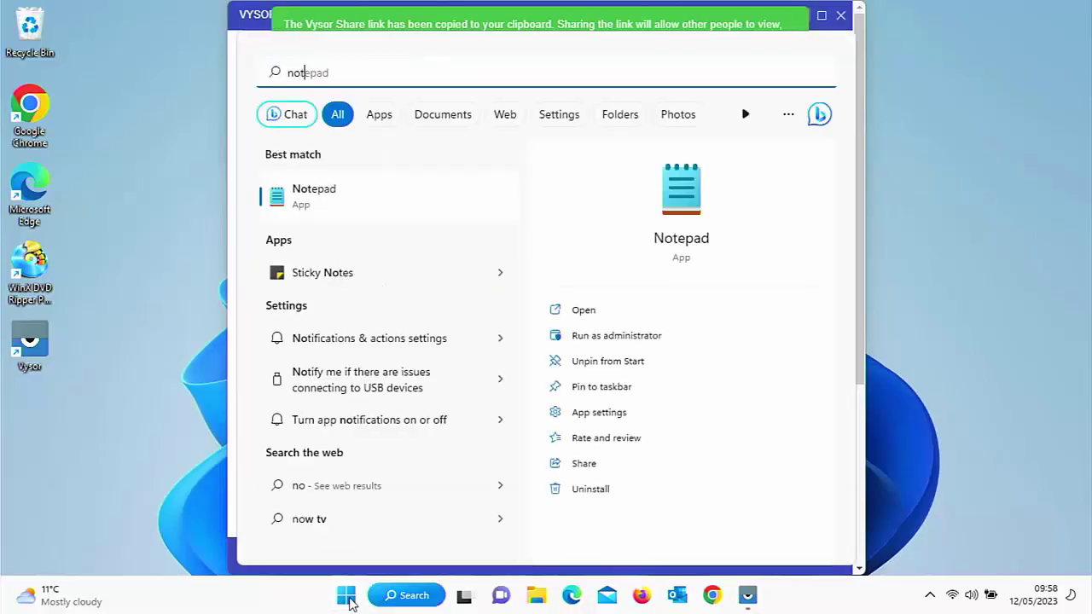
text(epad)
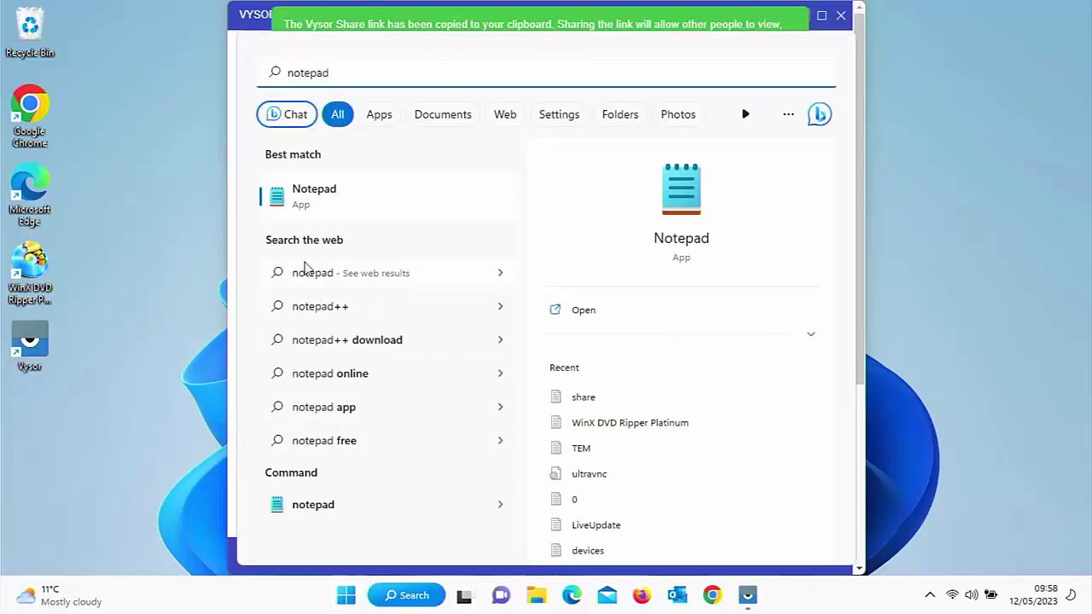
click(279, 191)
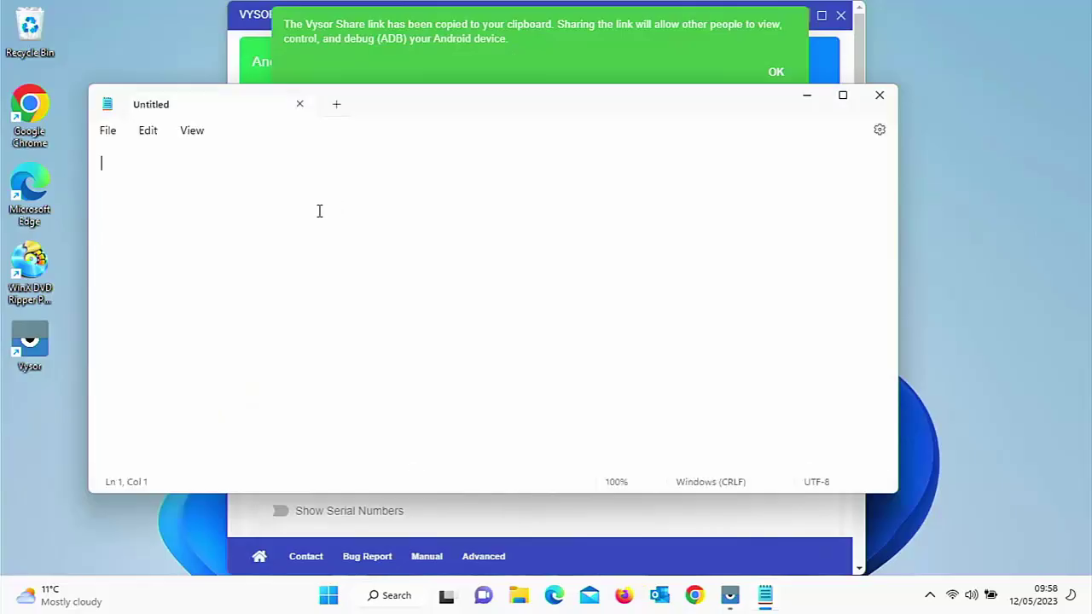
right_click(196, 198)
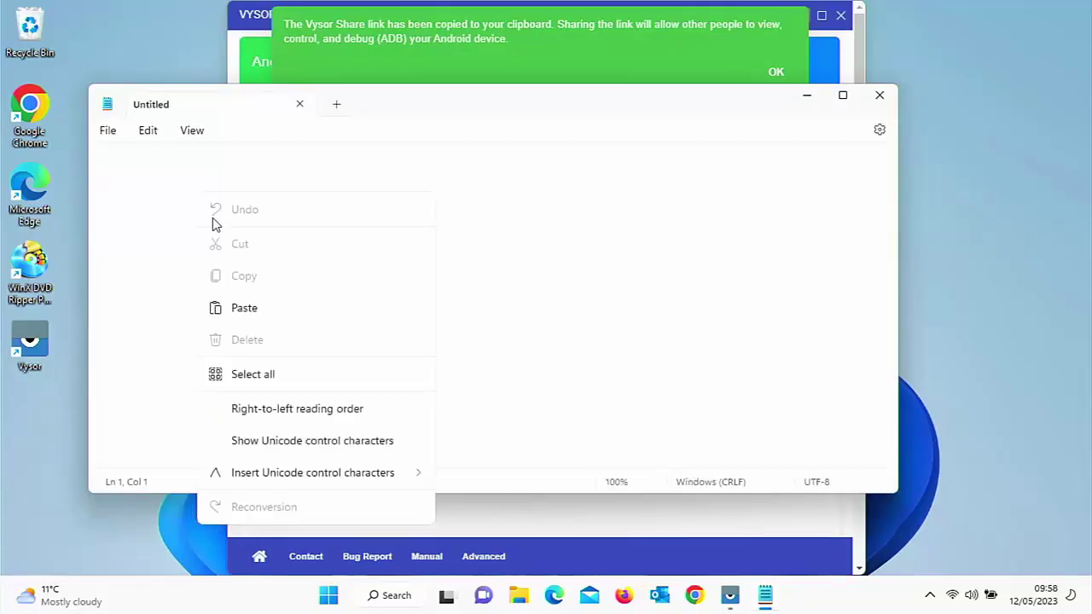
click(242, 311)
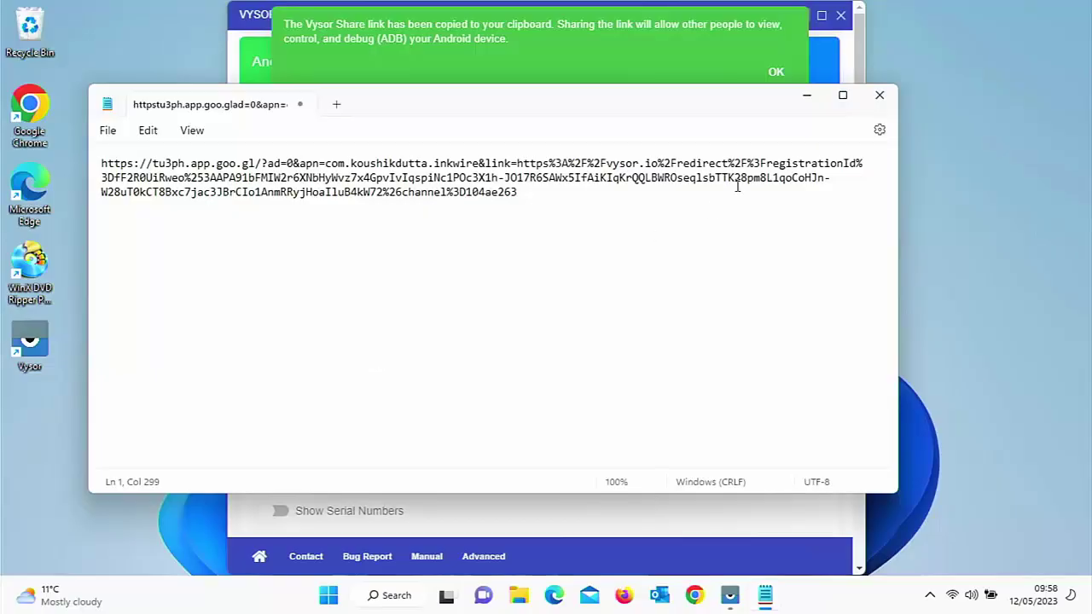
Minimize Notepad and connect Vysor via the pasted share link instead of 192.168.10.106.
click(807, 95)
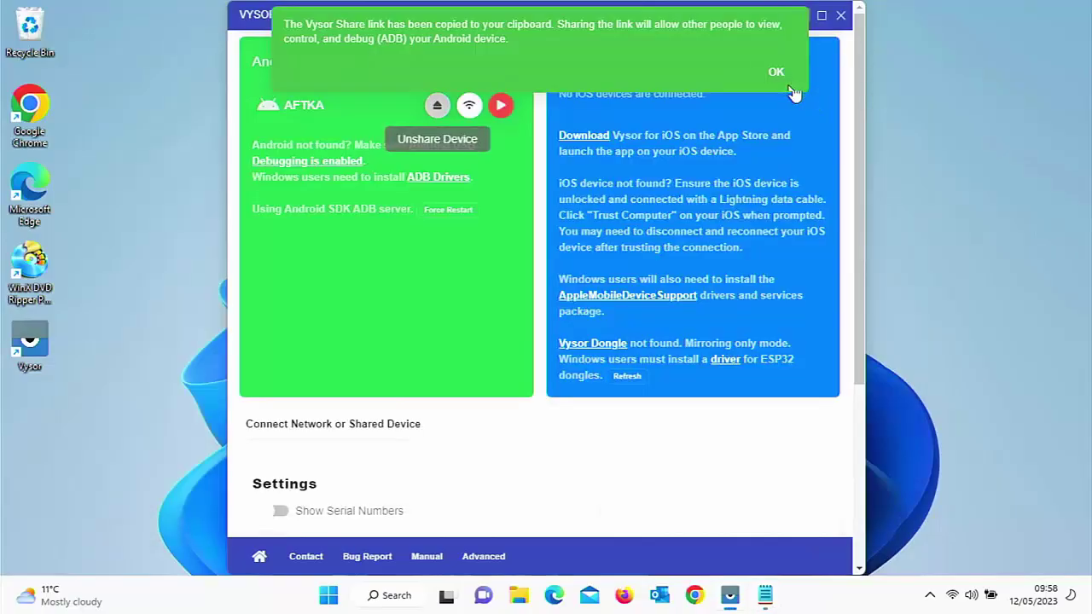
click(777, 73)
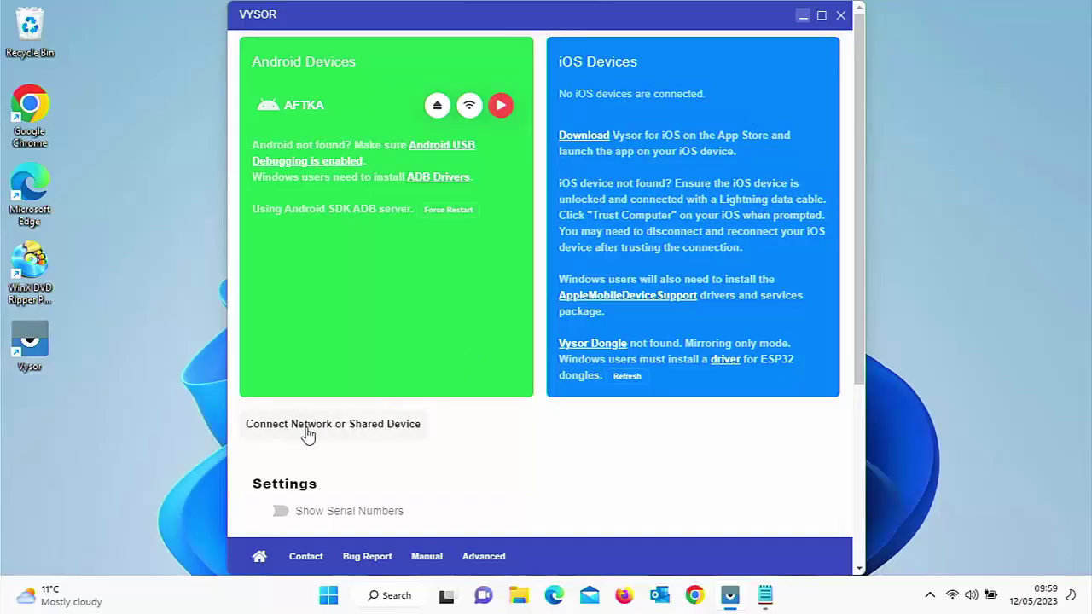
click(334, 435)
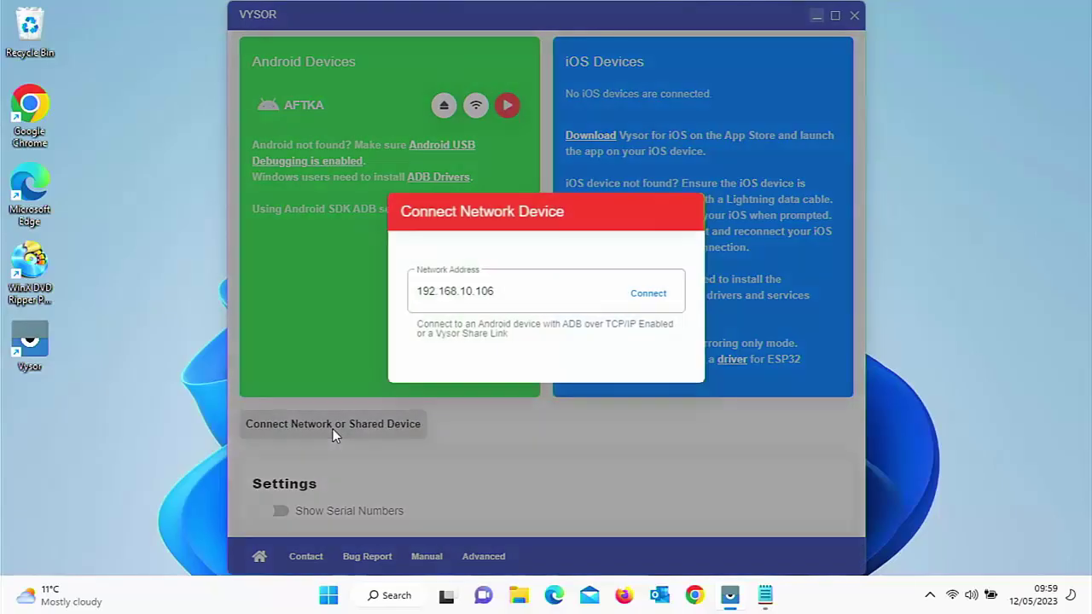
click(504, 286)
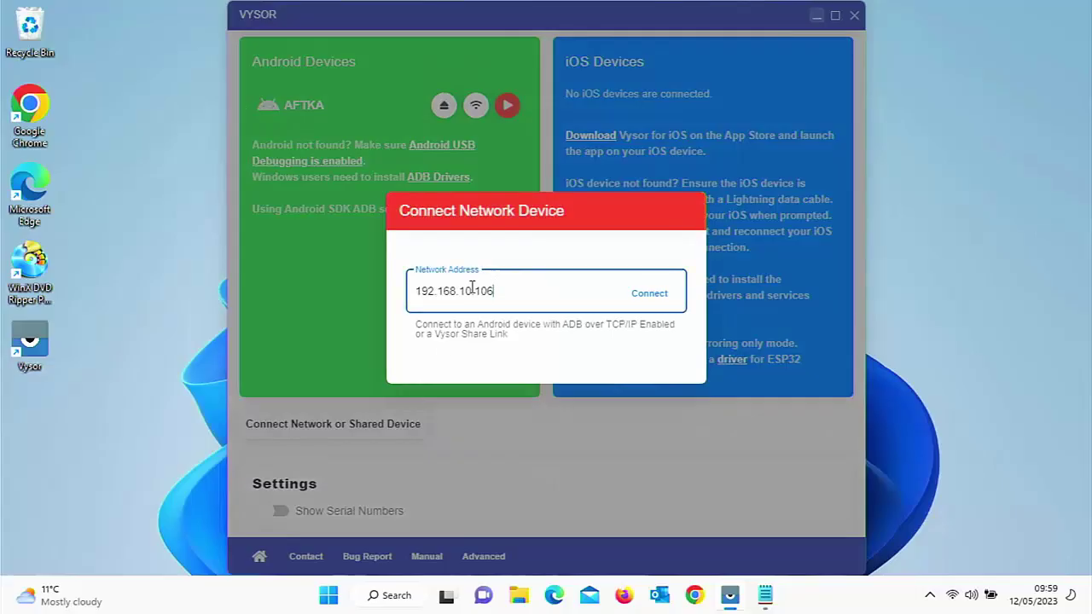
drag(502, 287, 419, 297)
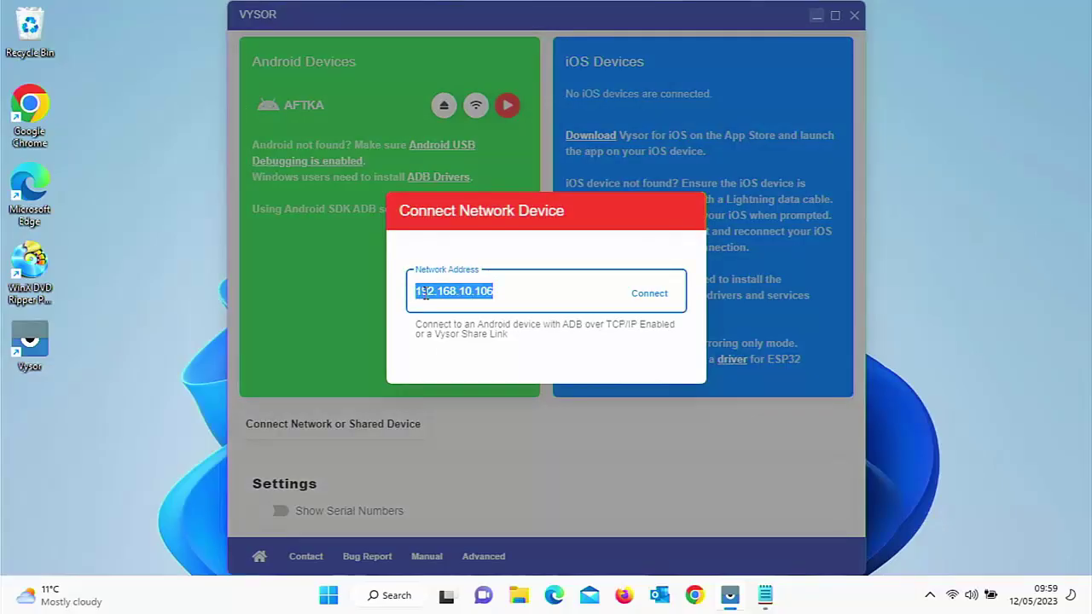
key(BackSpace)
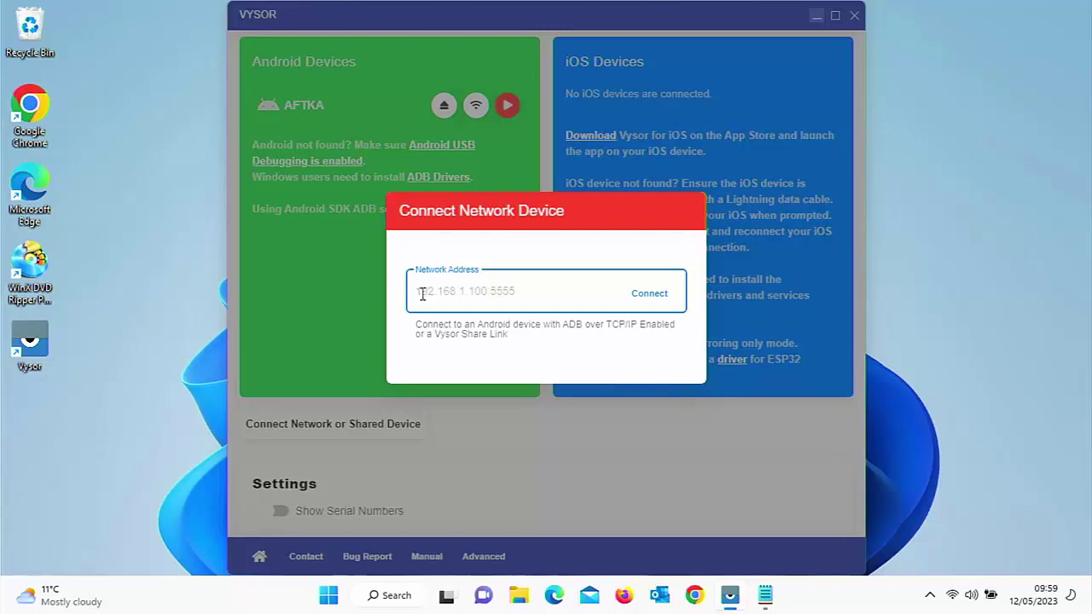
right_click(421, 295)
click(436, 391)
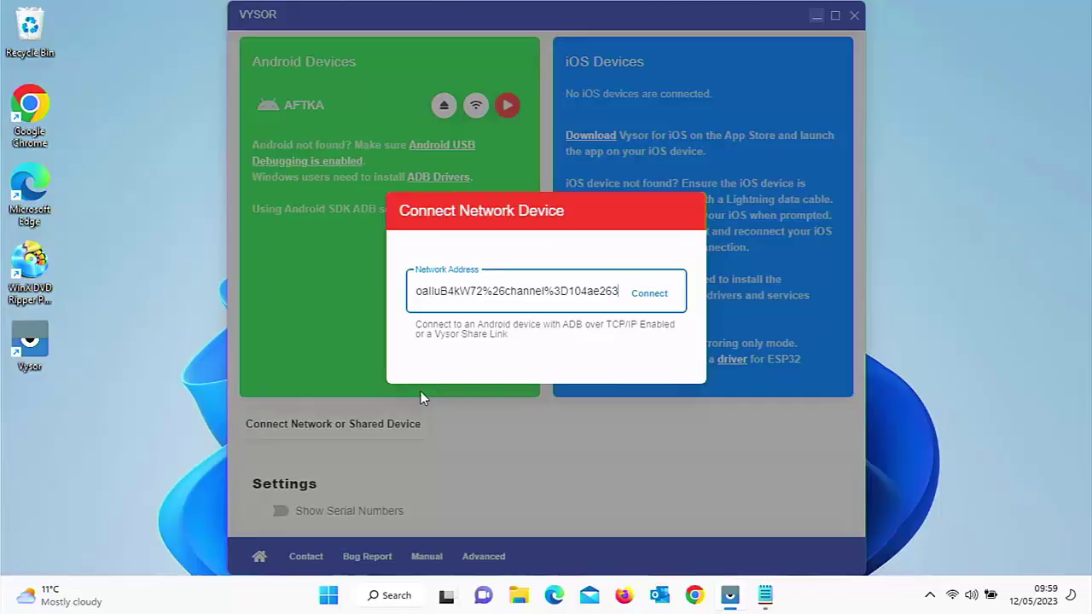
click(636, 301)
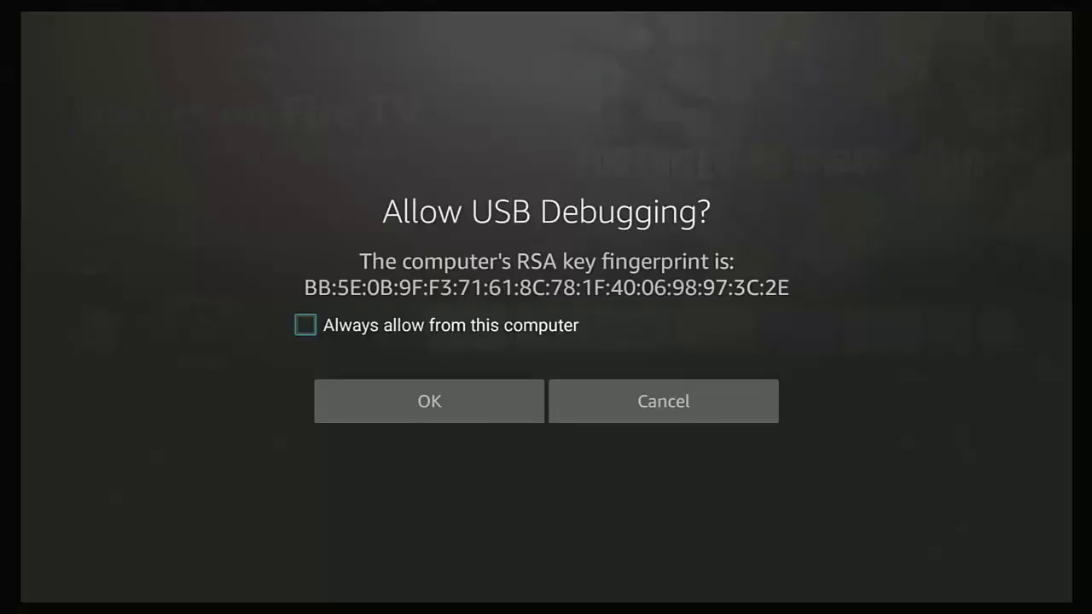
Tick Always allow from this computer on the Fire TV USB debugging prompt and move focus toward OK.
key(Return)
key(Down)
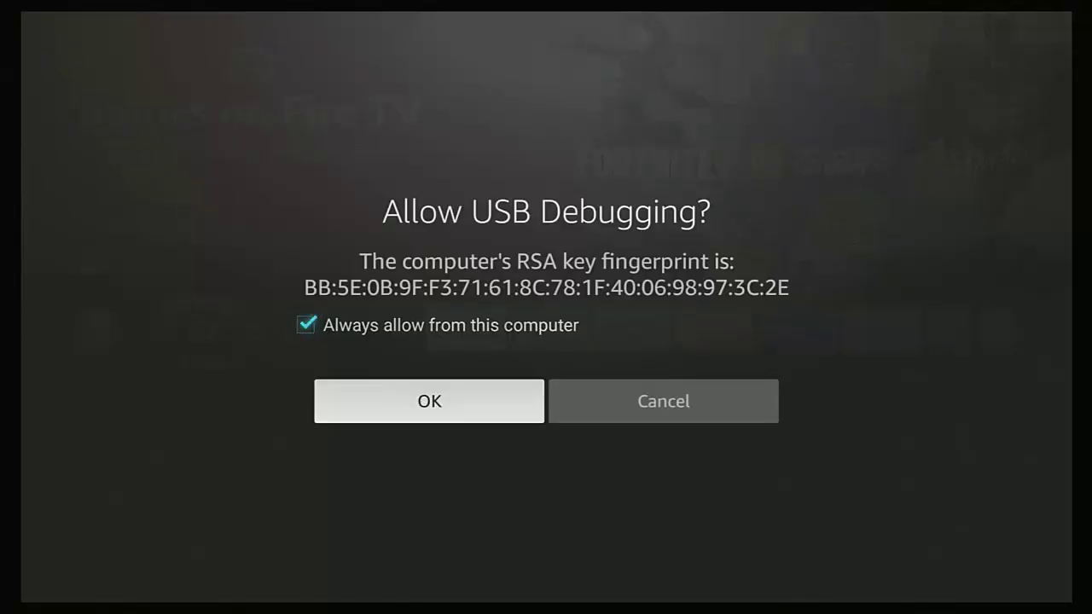